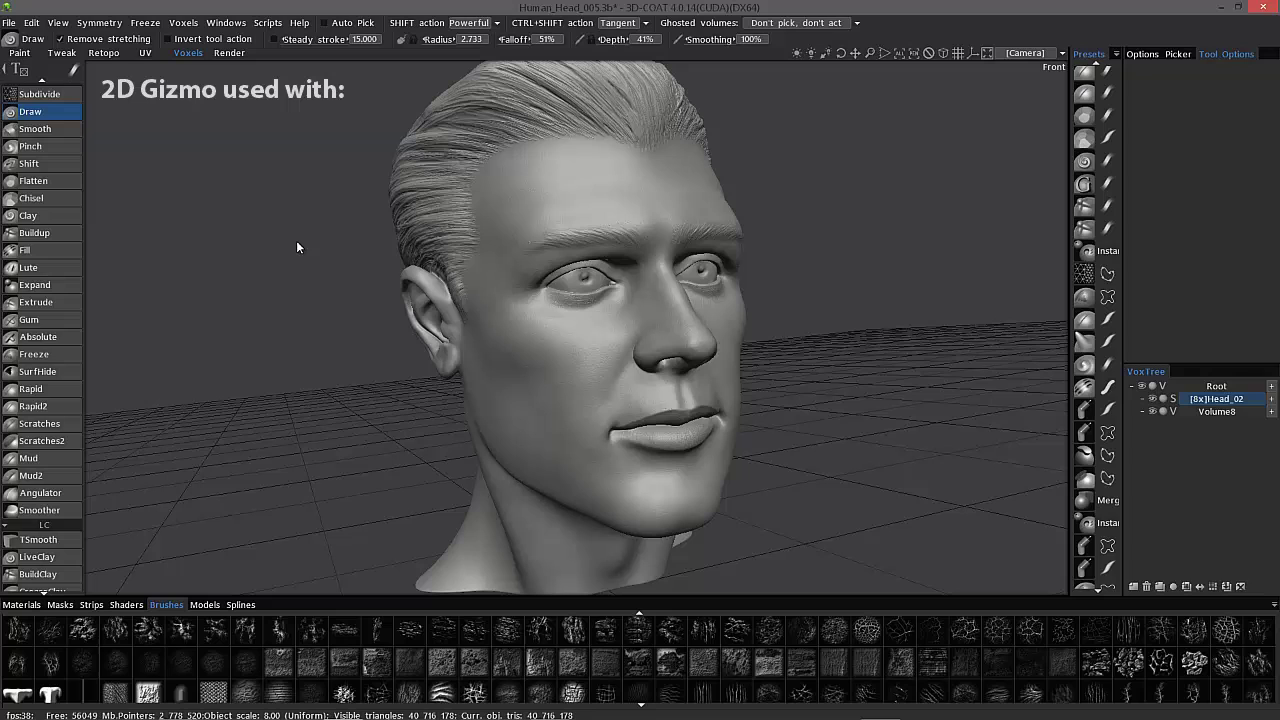
# Show the 2D grid briefly and hide it again, and display the mask library.
pyautogui.press("'")
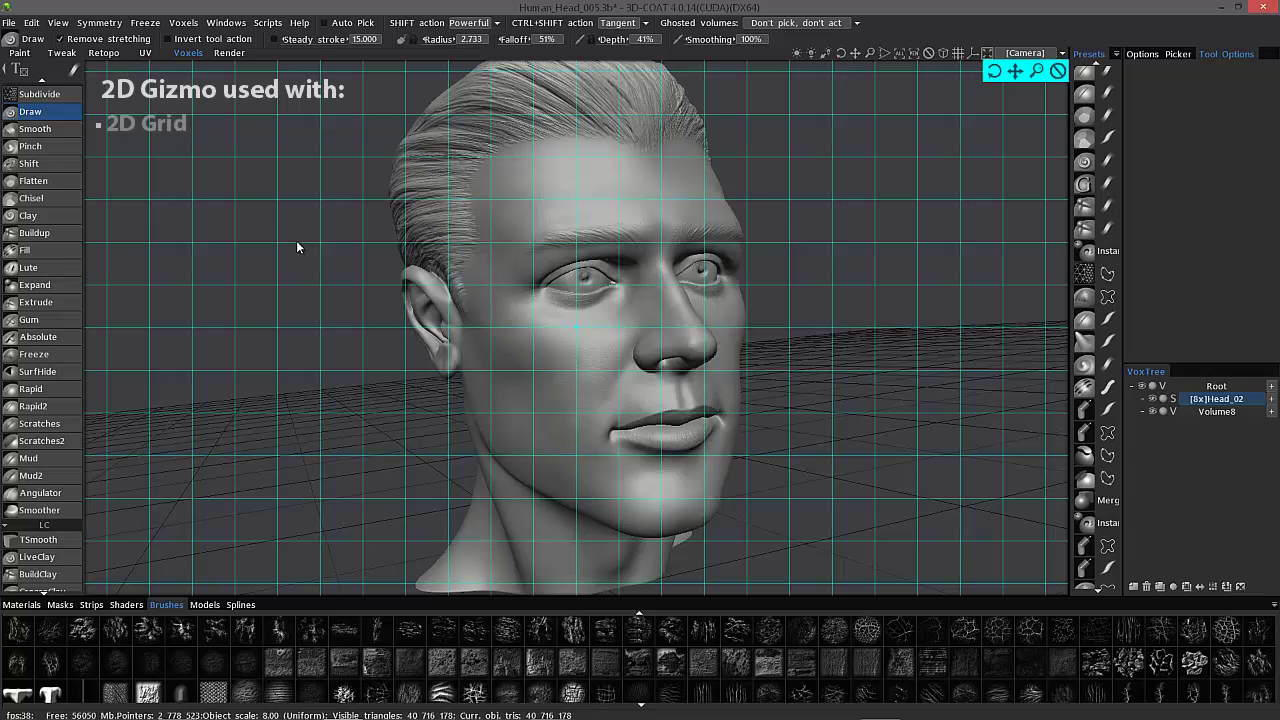
pyautogui.press('g')
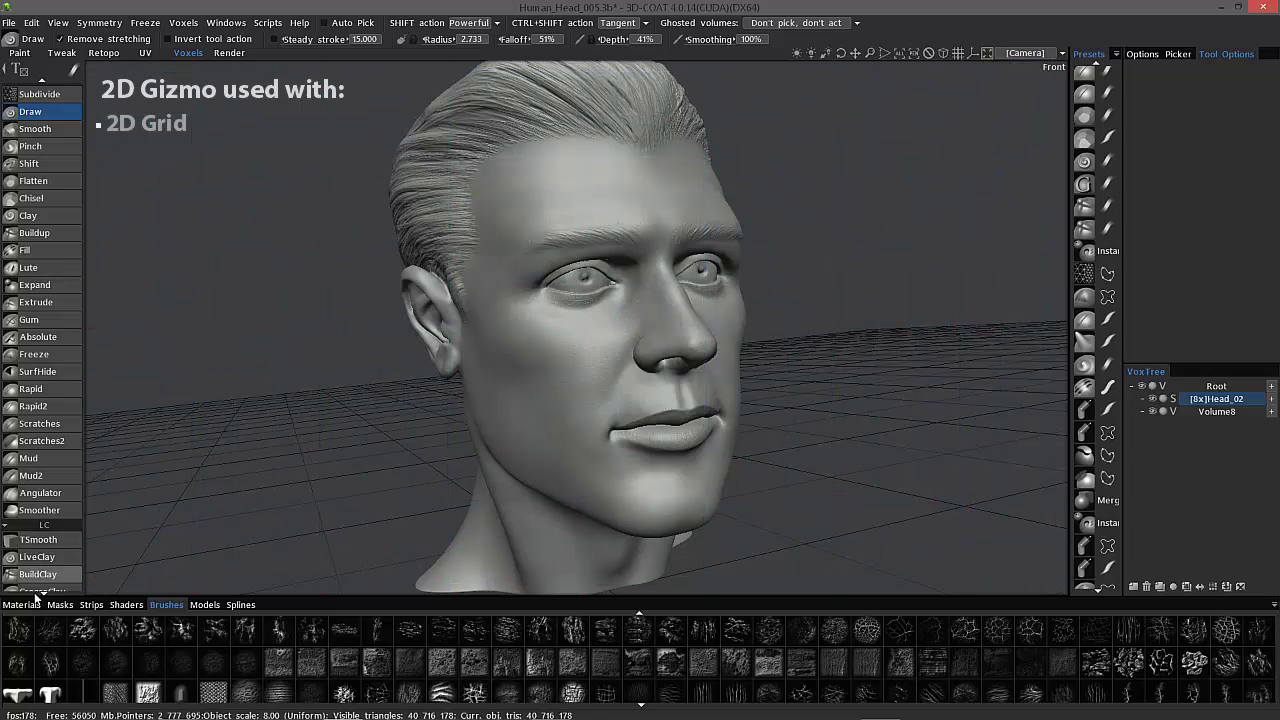
pyautogui.click(22, 605)
pyautogui.click(62, 606)
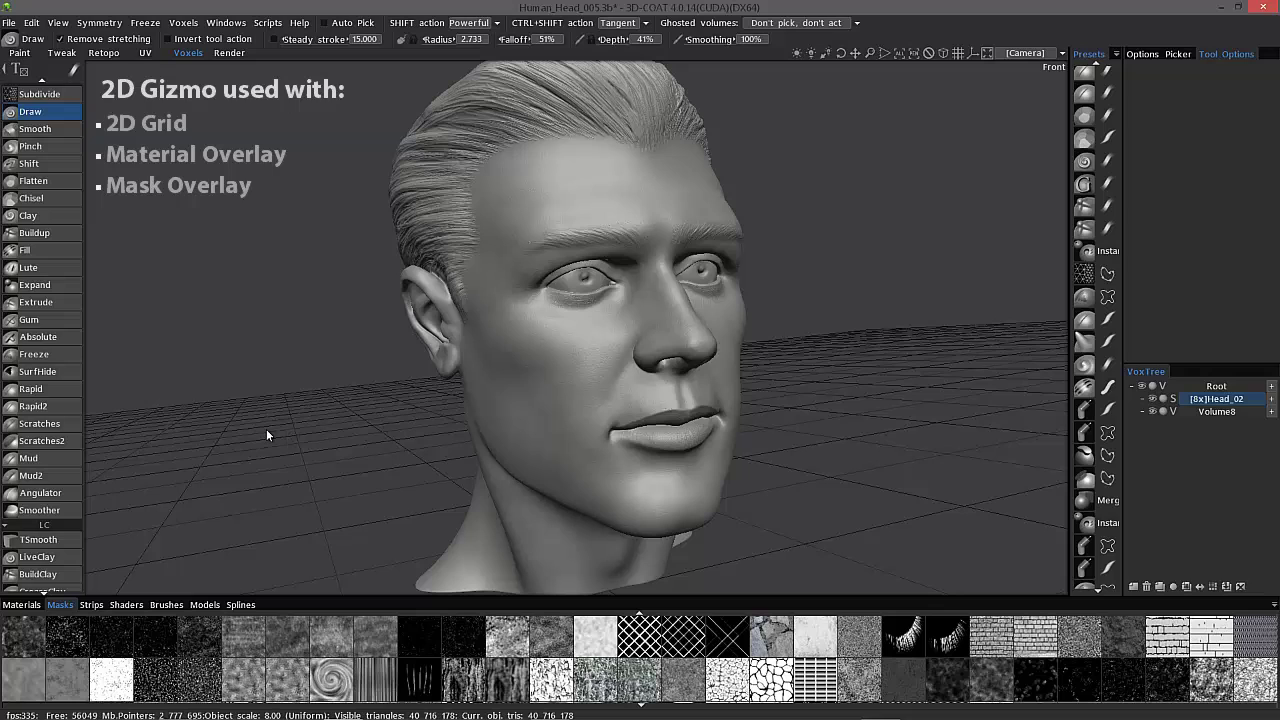
# Show the 2D grid over the viewport and toggle its Snap to 2D grid option.
pyautogui.hotkey('ctrl', "'")
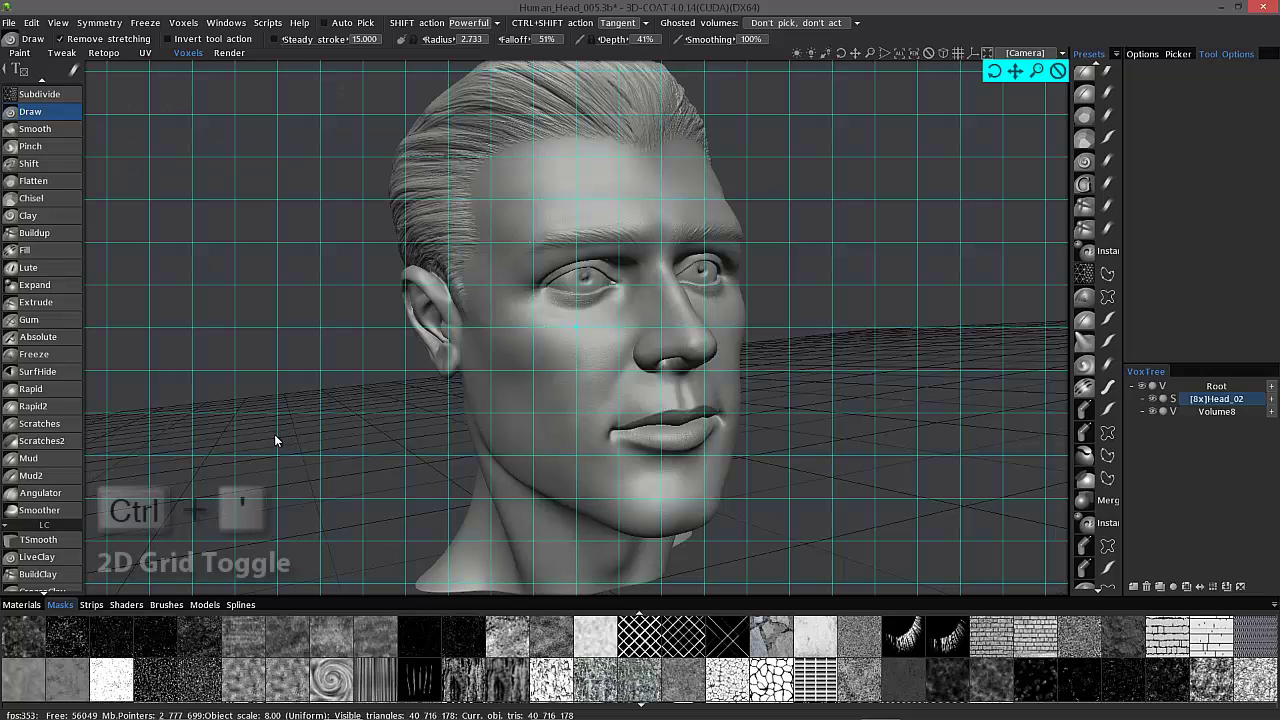
pyautogui.click(58, 22)
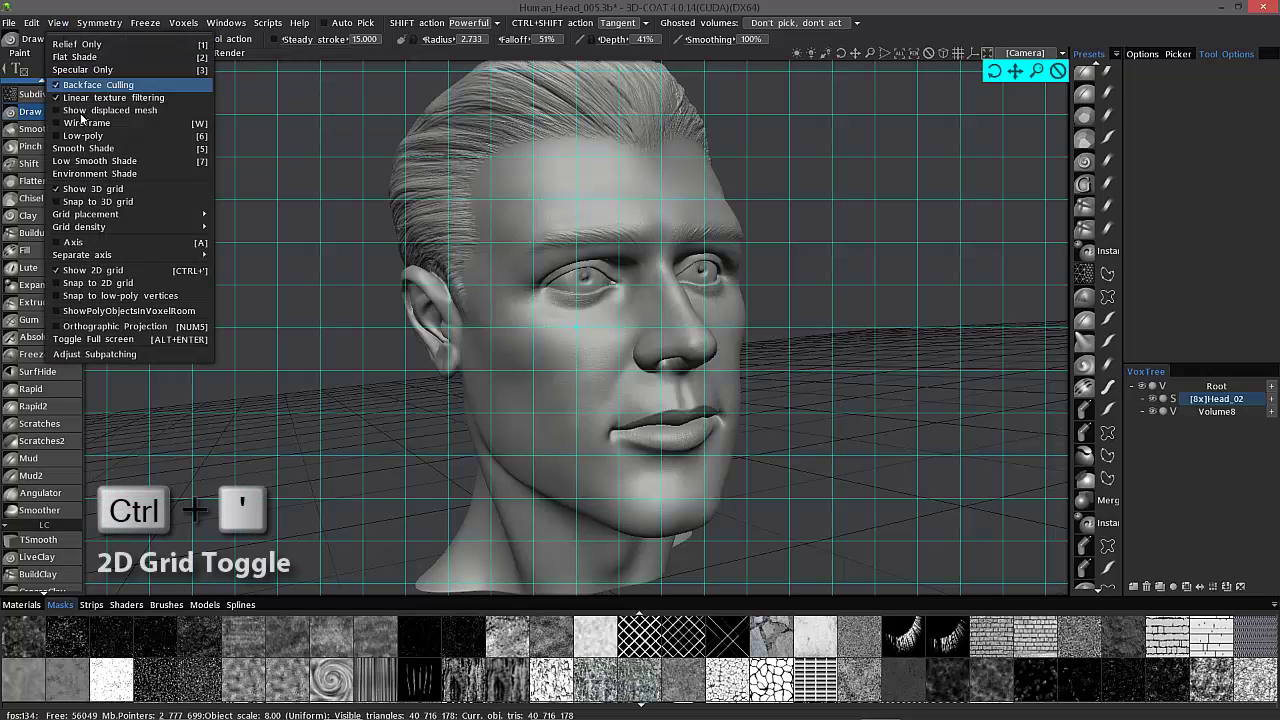
pyautogui.click(61, 283)
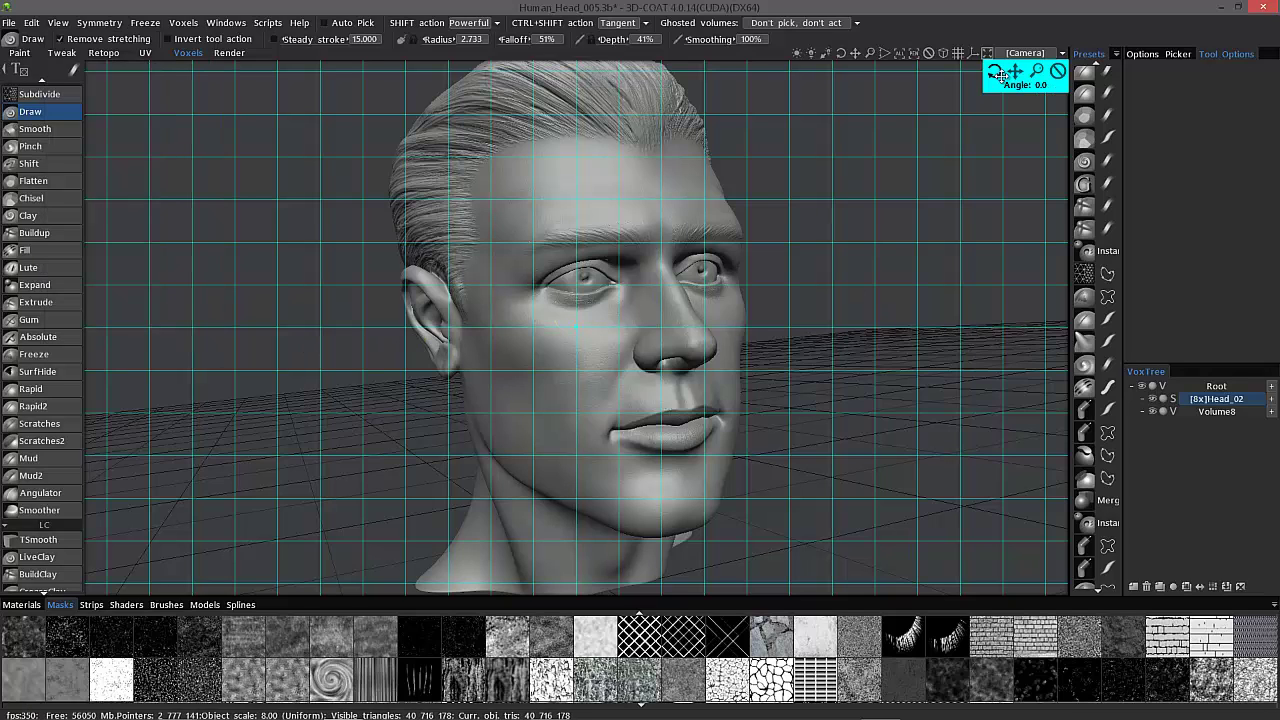
# Try tilting the 2D grid slightly and reset it to its default placement.
pyautogui.moveTo(996, 70); pyautogui.dragTo(1030, 71)
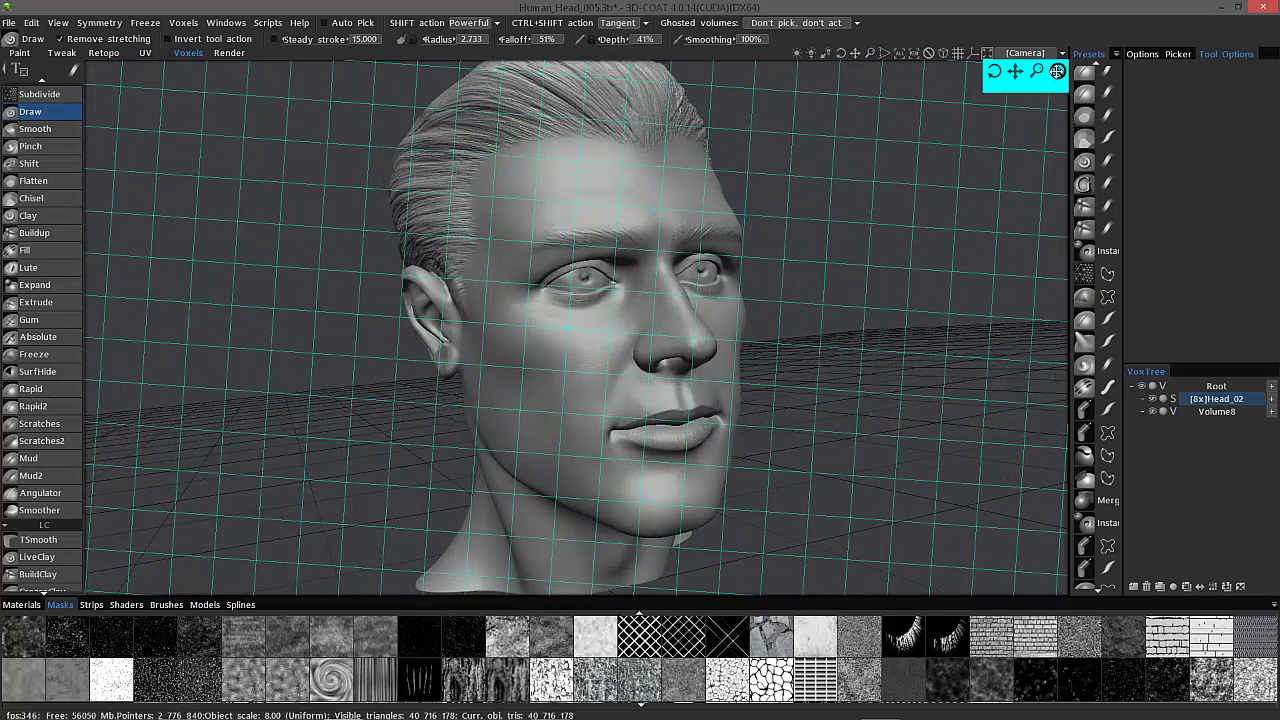
pyautogui.click(1058, 70)
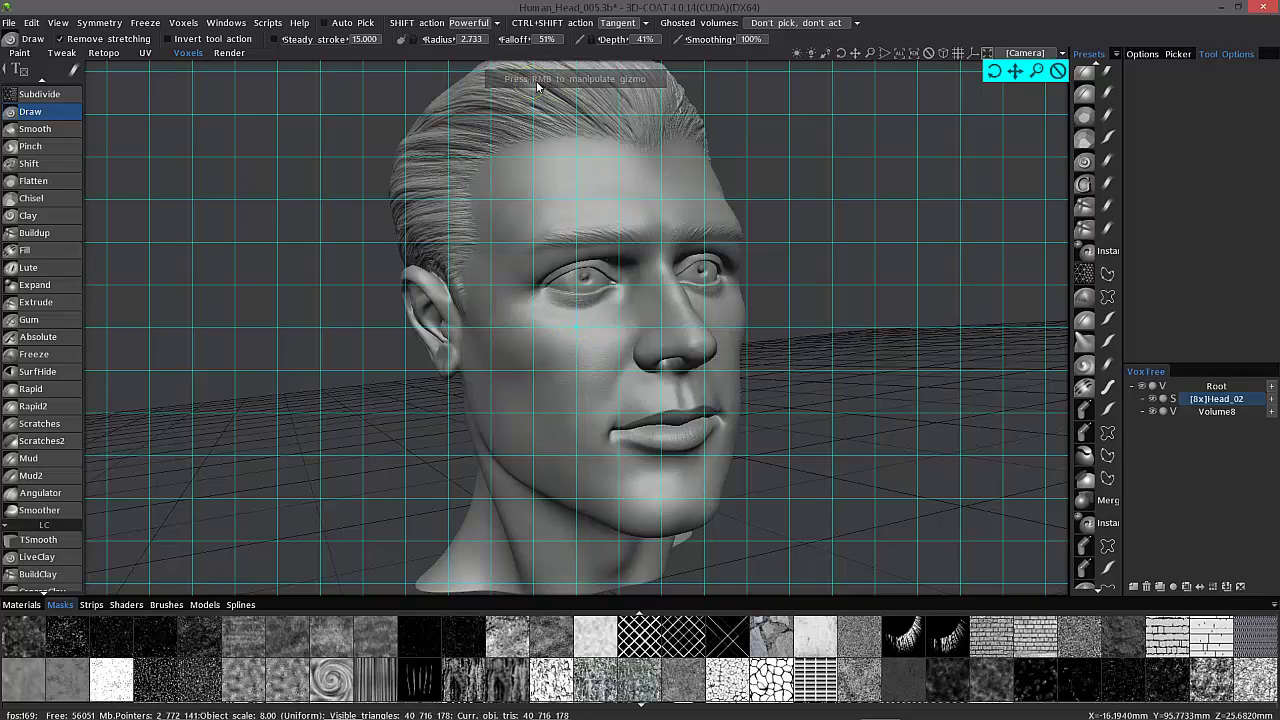
# Reveal the 2D grid's manipulator in the viewport and shift the grid slightly upward and toward the nose.
pyautogui.rightClick(577, 331)
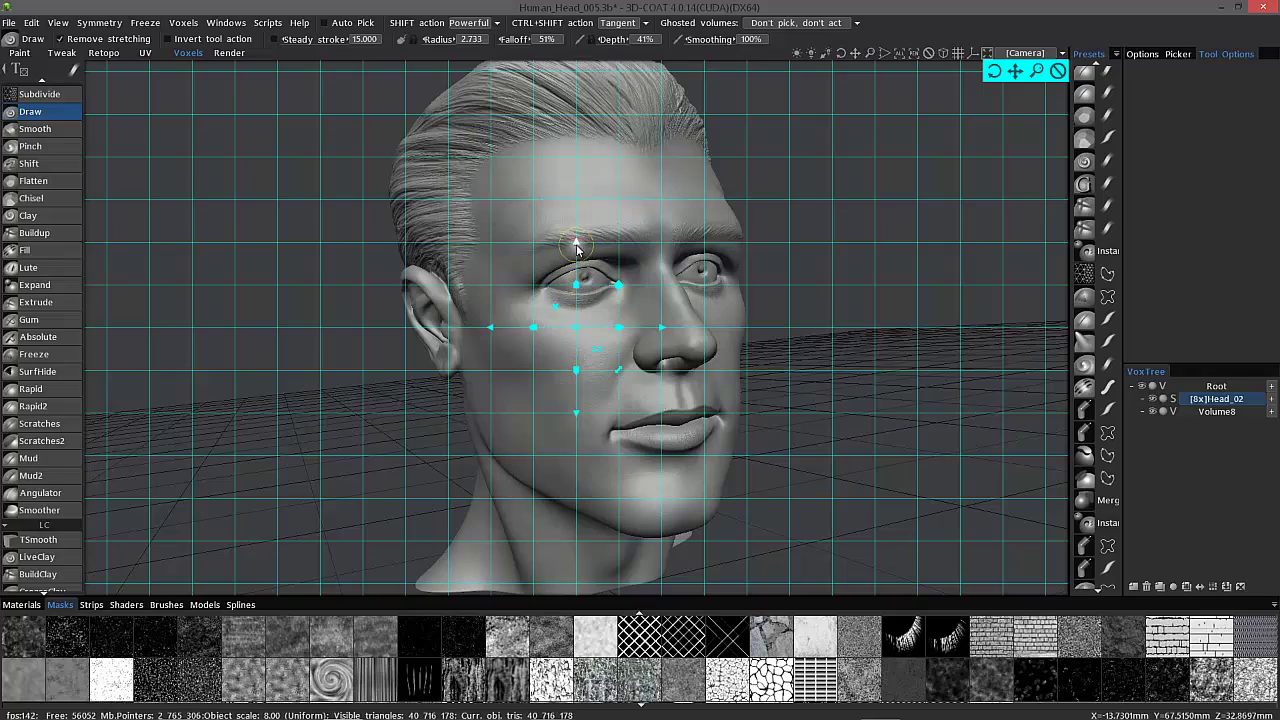
pyautogui.moveTo(576, 246)
pyautogui.mouseDown()
pyautogui.moveTo(581, 217)
pyautogui.moveTo(581, 276)
pyautogui.moveTo(582, 254)
pyautogui.mouseUp()
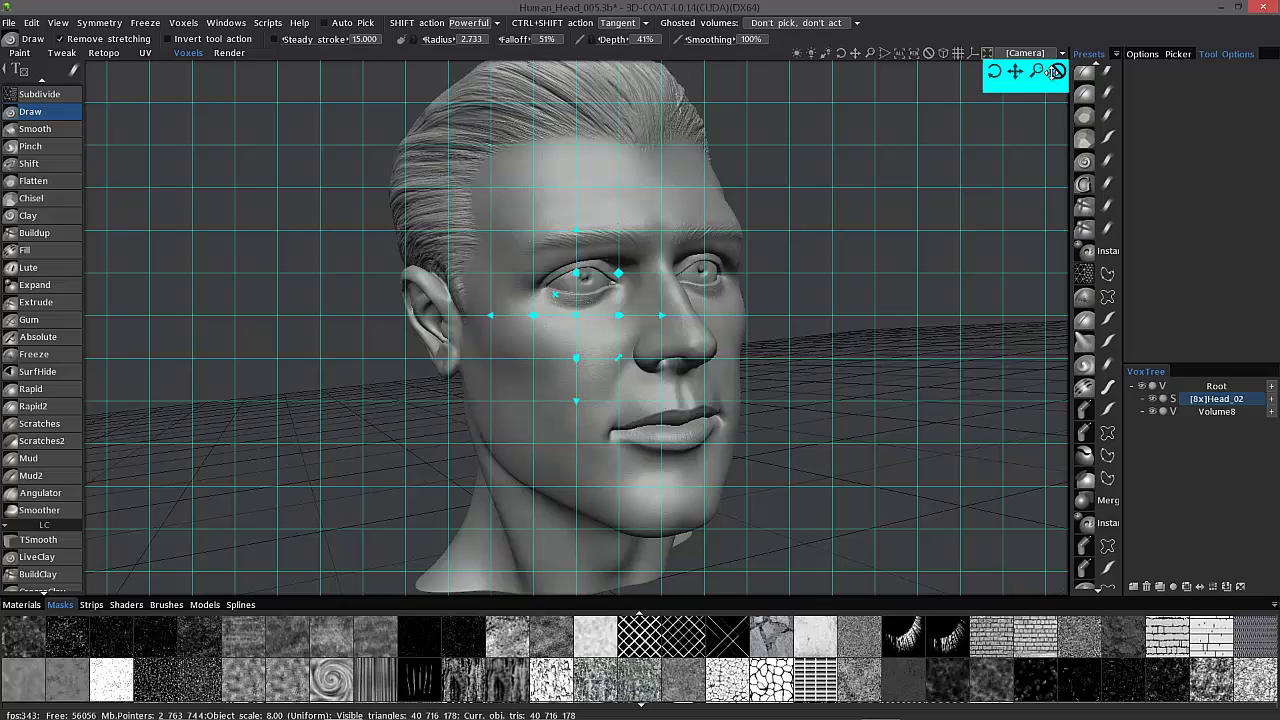
pyautogui.moveTo(1017, 74)
pyautogui.mouseDown()
pyautogui.moveTo(993, 73)
pyautogui.moveTo(1005, 68)
pyautogui.mouseUp()
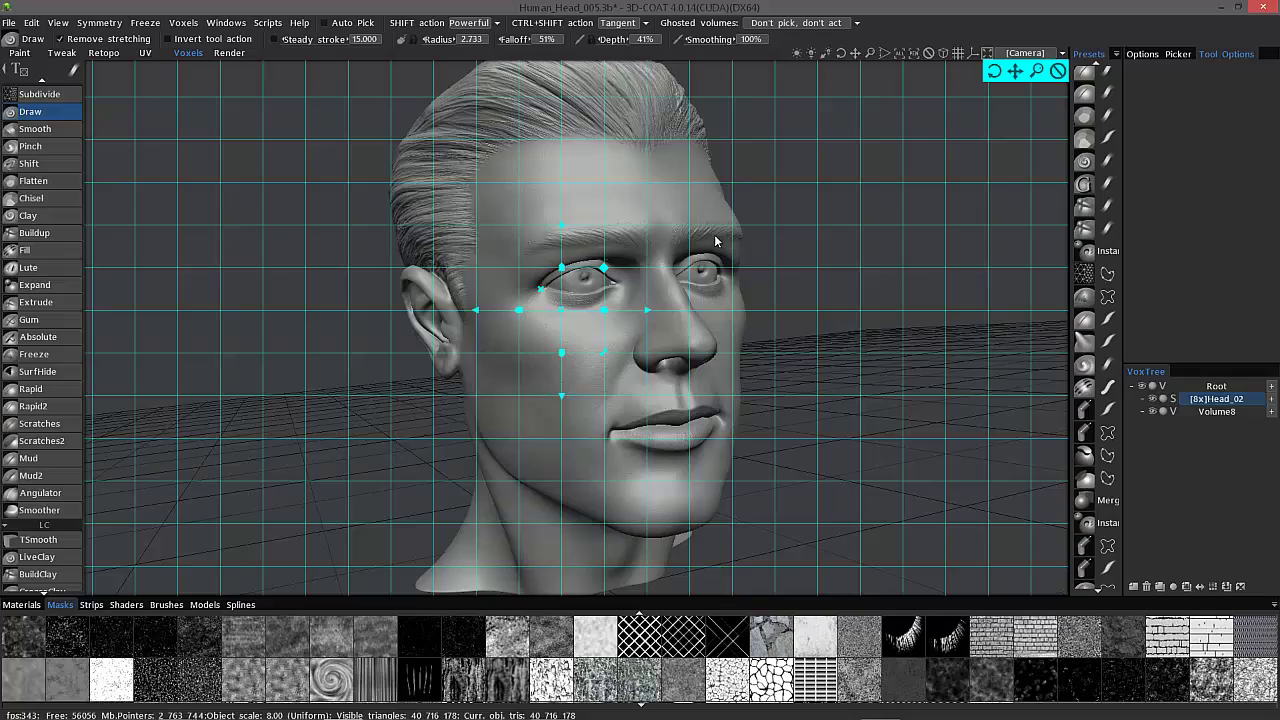
pyautogui.moveTo(643, 311); pyautogui.dragTo(694, 315)
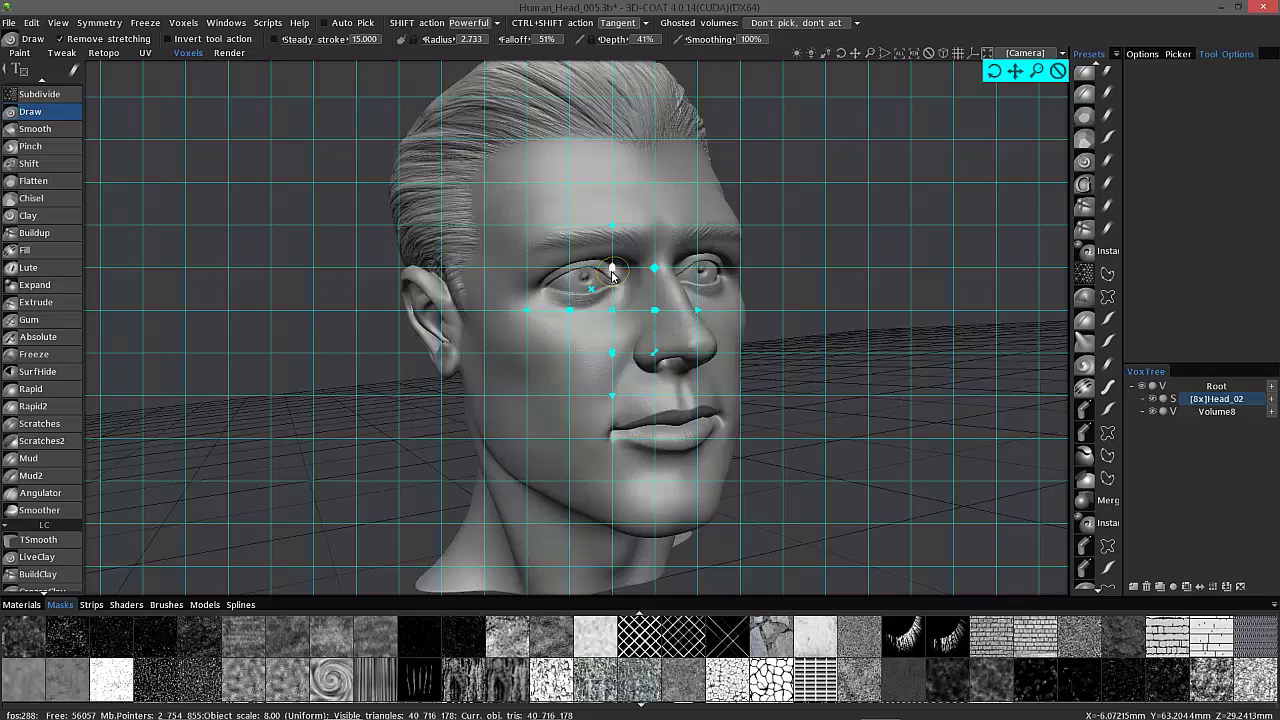
# Try enlarging the 2D grid's cells and rotating it about 12 degrees with the manipulator, and reset the grid.
pyautogui.moveTo(615, 272); pyautogui.dragTo(677, 311)
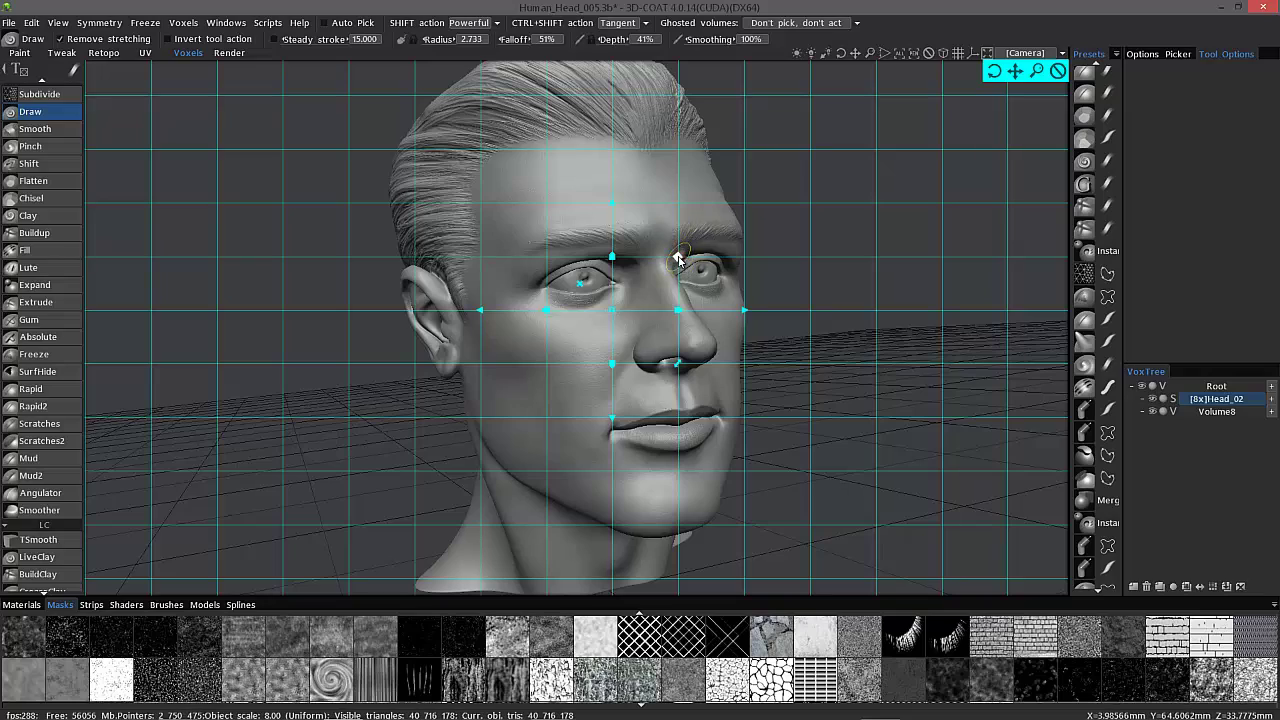
pyautogui.moveTo(678, 260); pyautogui.dragTo(708, 232)
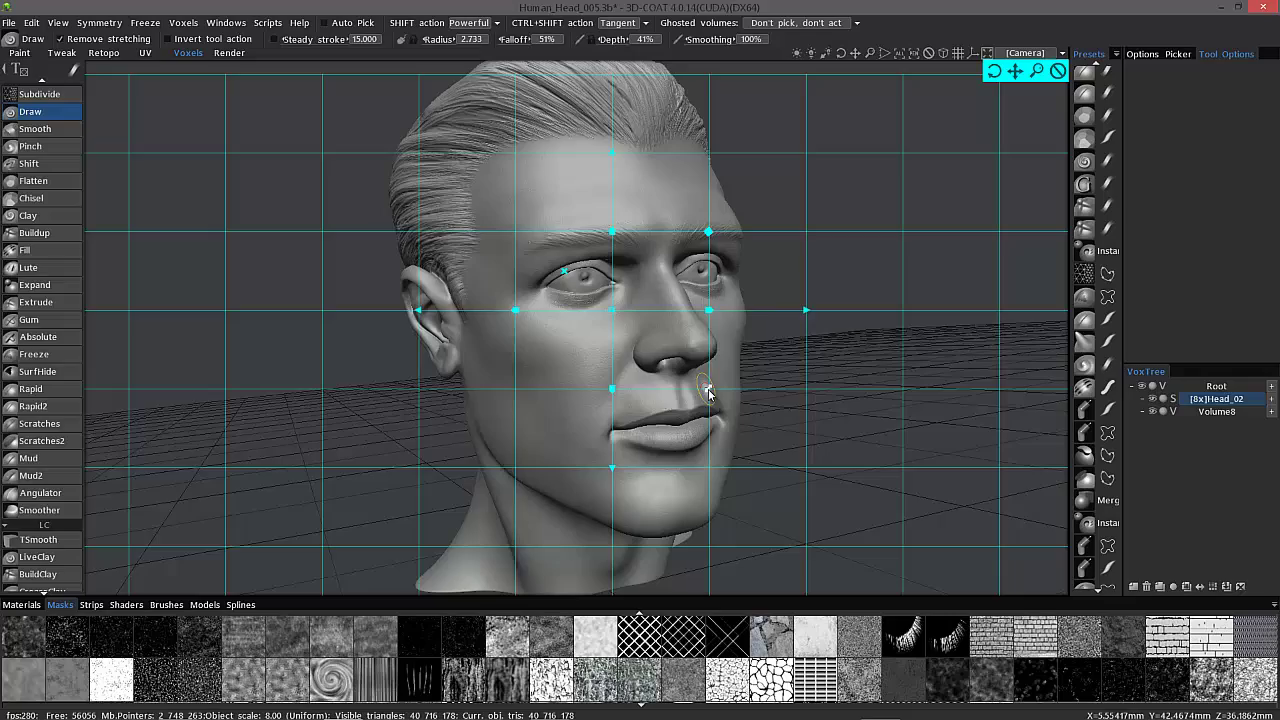
pyautogui.moveTo(708, 390); pyautogui.dragTo(728, 370)
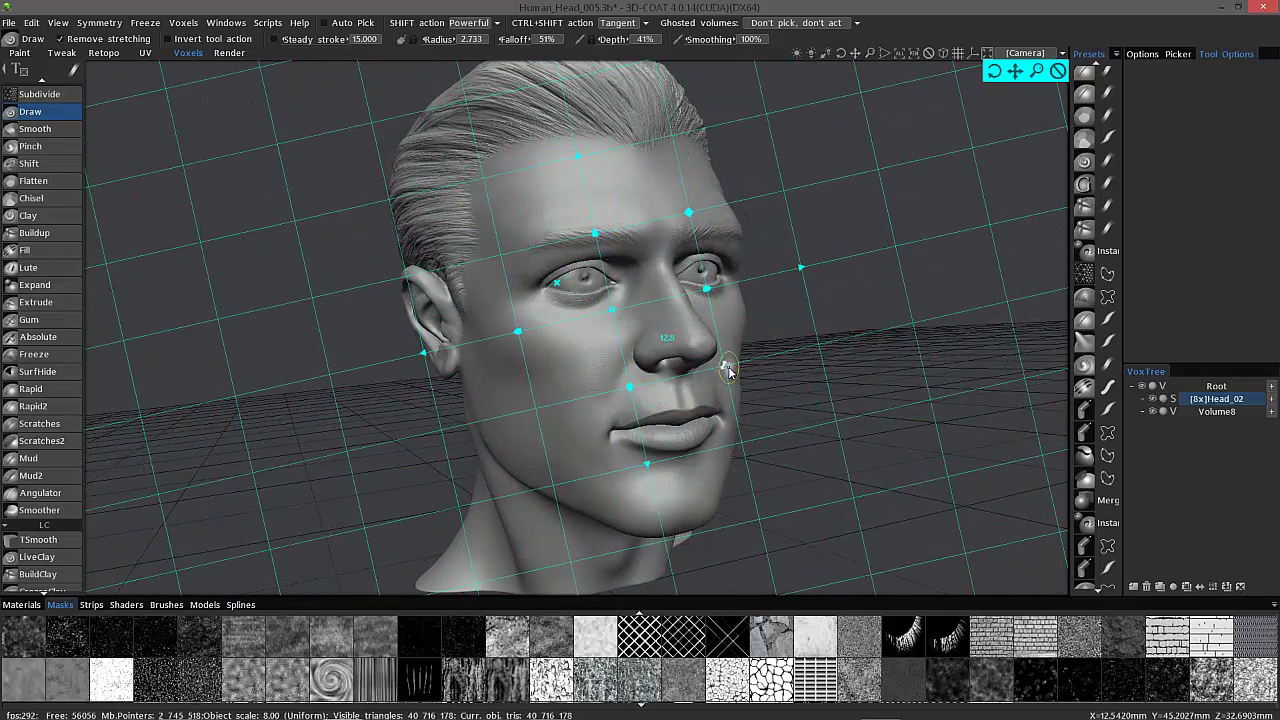
pyautogui.click(1058, 70)
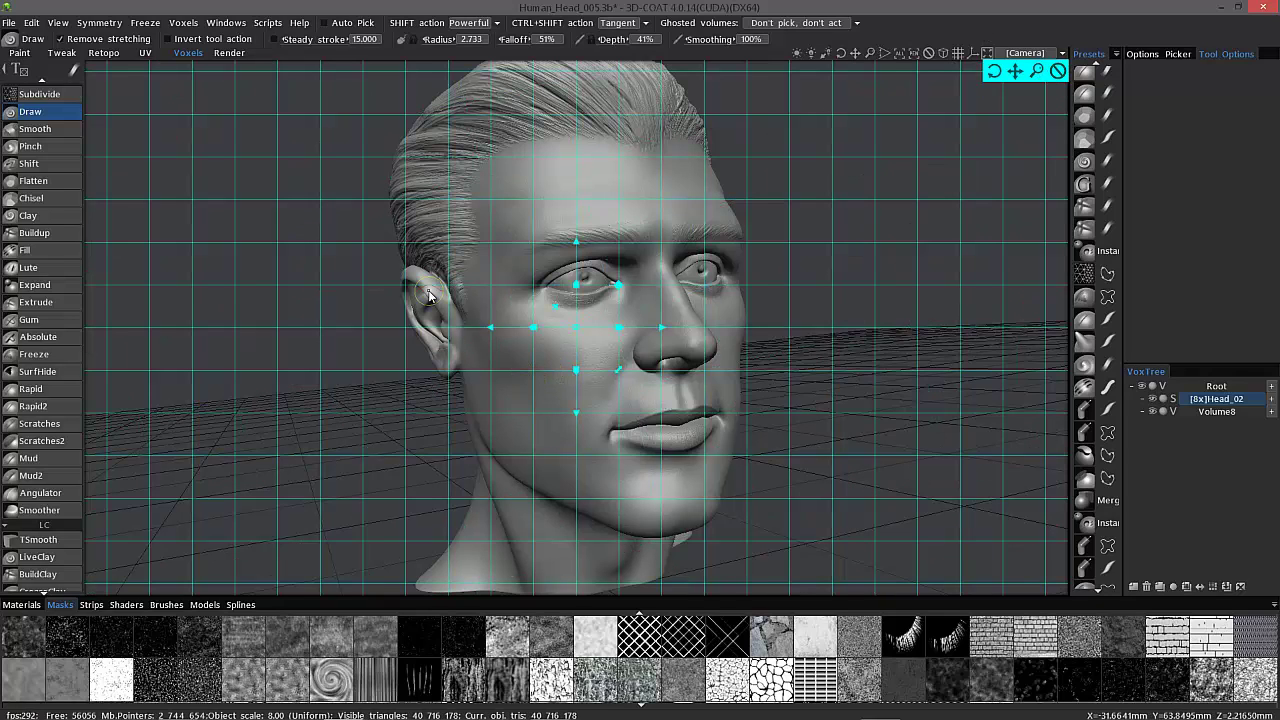
# Rotate the 2D grid by exactly 45 degrees by entering a numeric angle at the manipulator's rotation handle.
pyautogui.rightClick(576, 327)
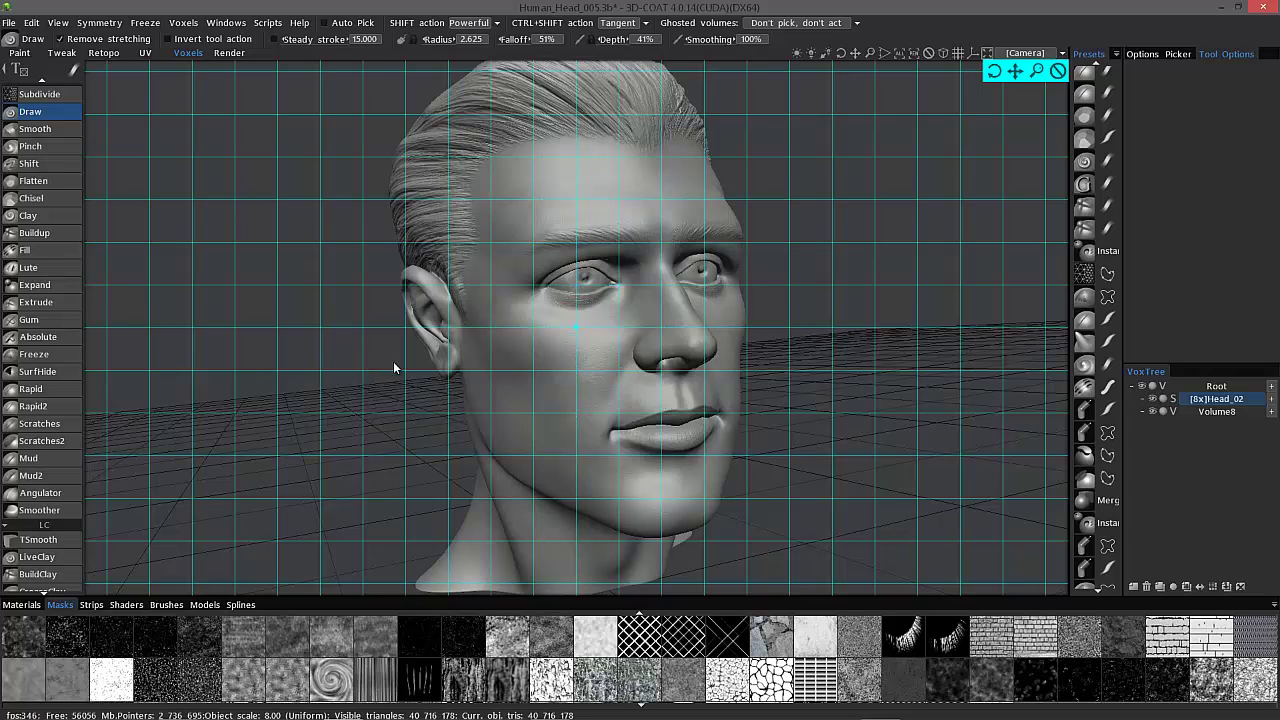
pyautogui.rightClick(578, 331)
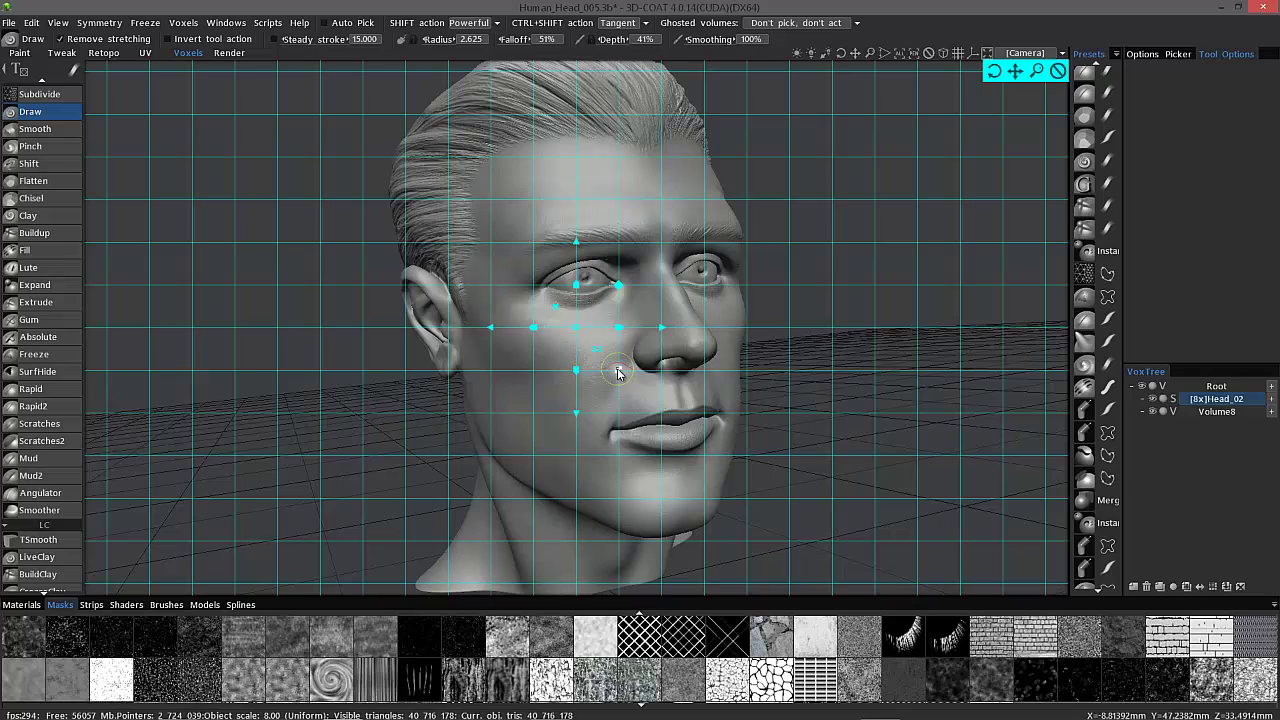
pyautogui.click(618, 372)
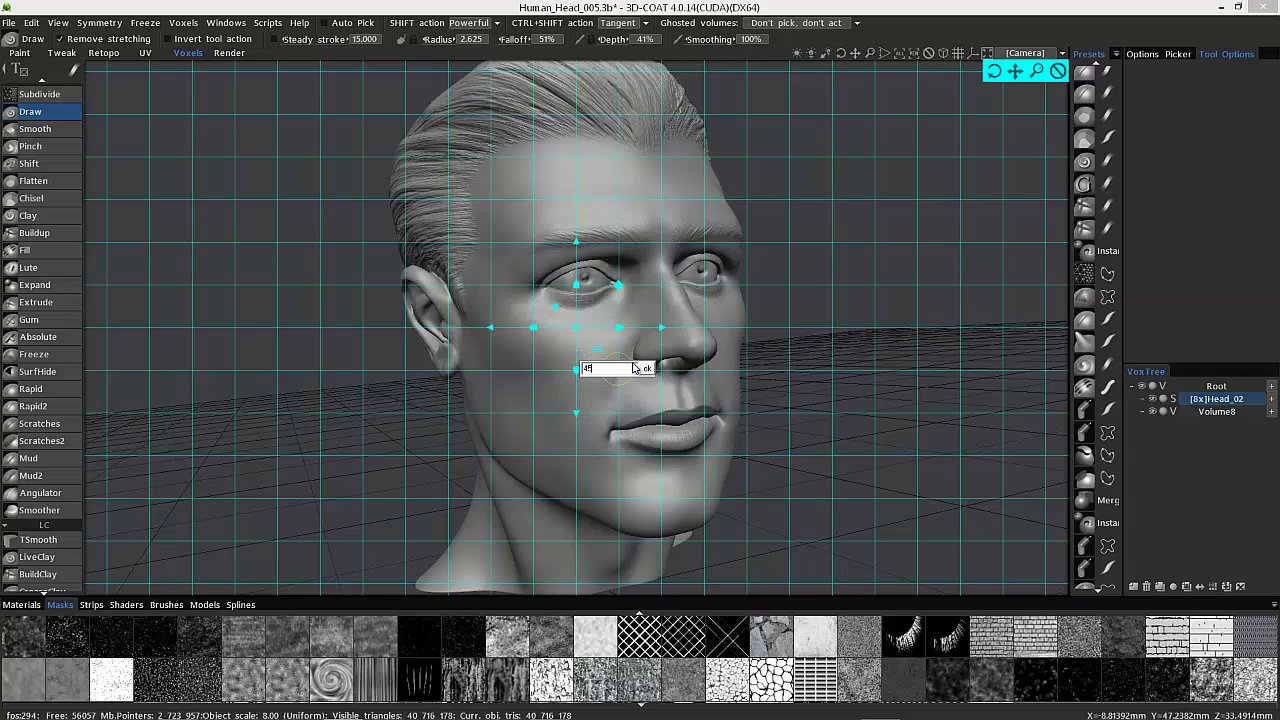
pyautogui.write('45')
pyautogui.click(646, 368)
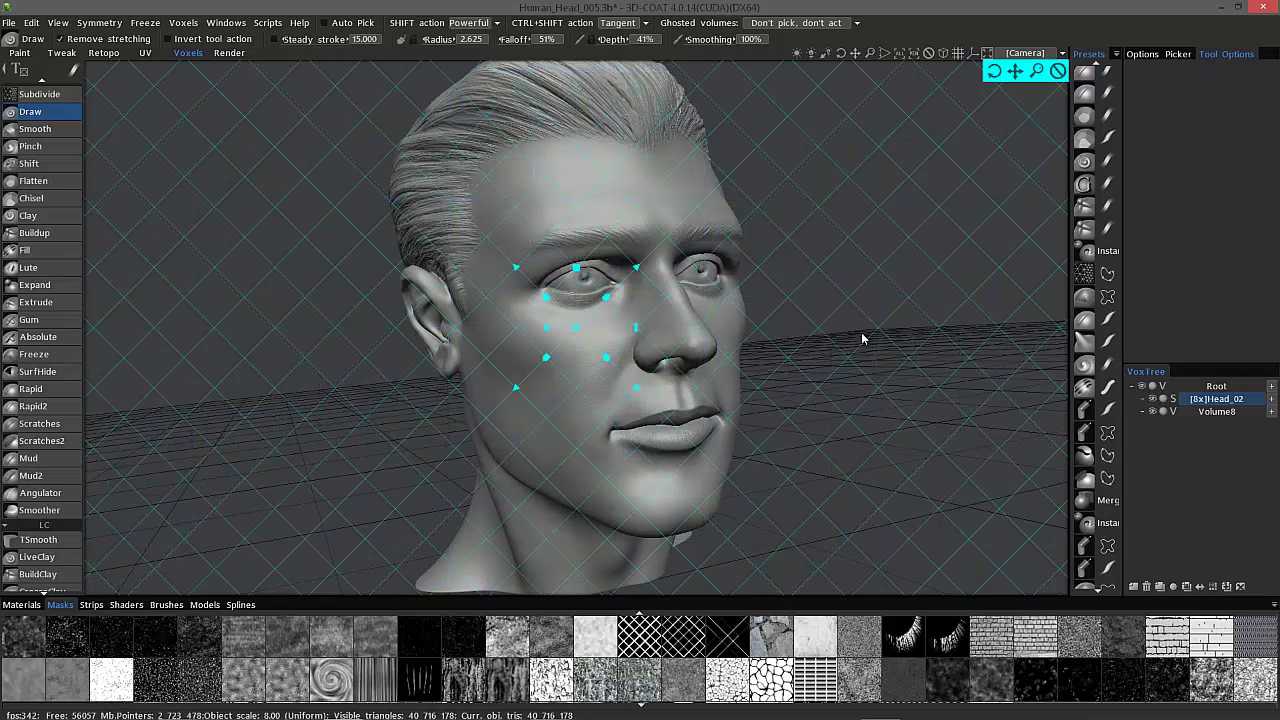
# Rotate the 2D grid on to 90 degrees numerically and return it to its original orientation.
pyautogui.click(636, 330)
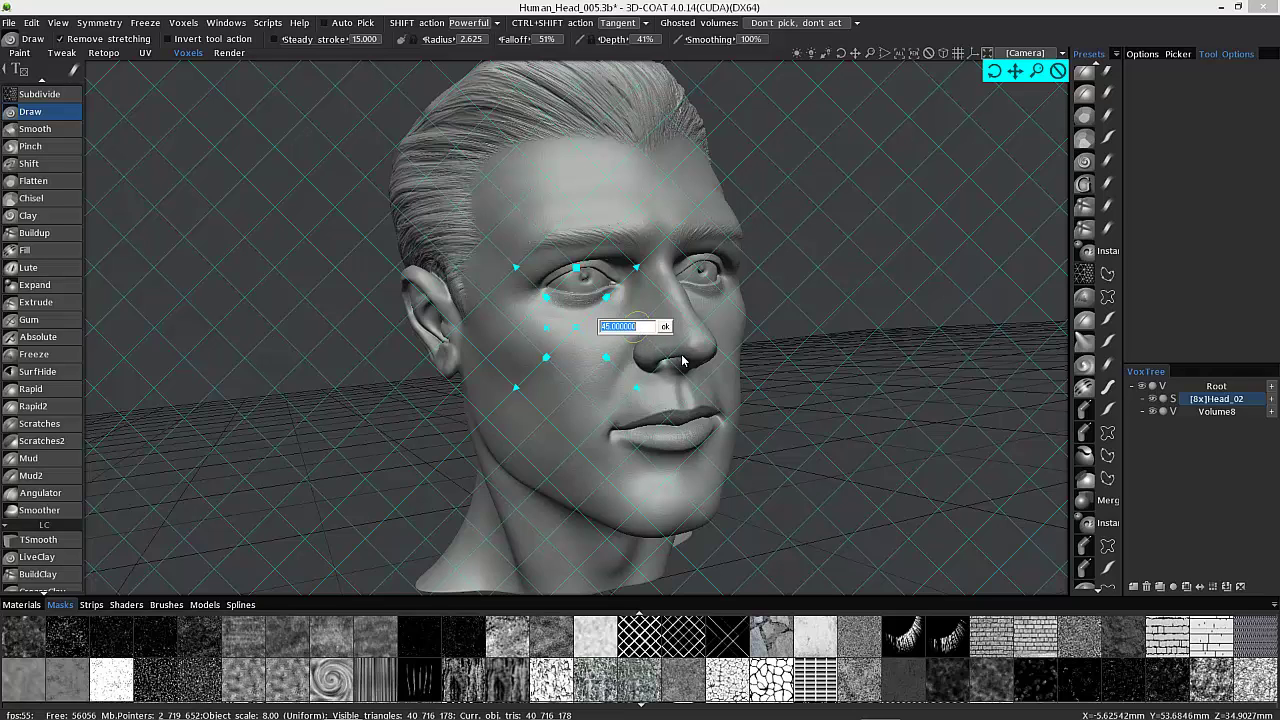
pyautogui.press('Return')
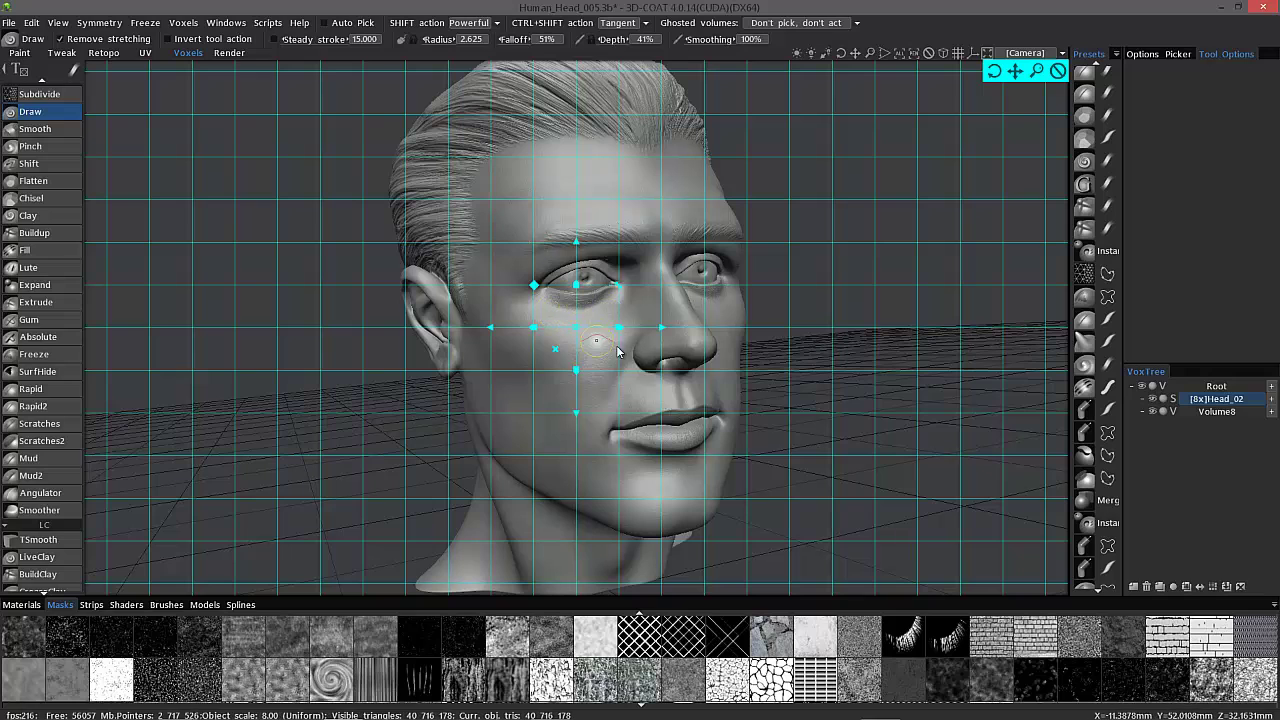
pyautogui.click(619, 288)
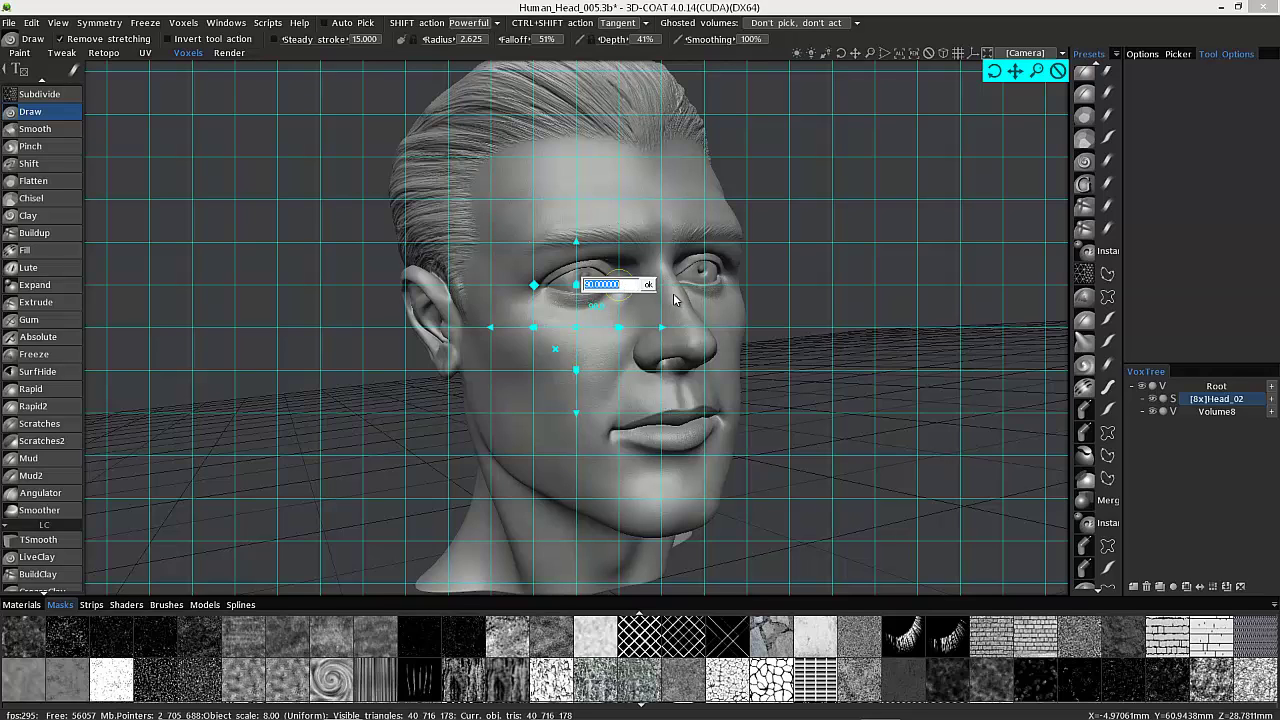
pyautogui.press('Return')
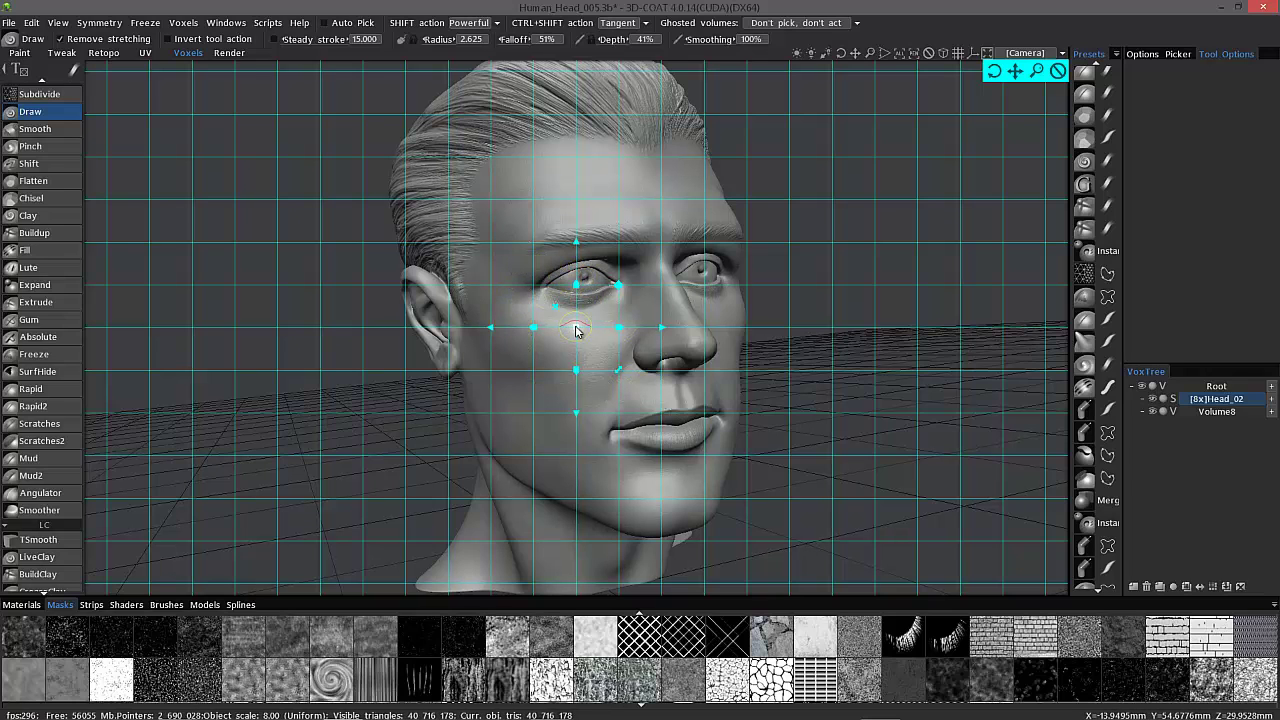
# Move the centre of the 2D grid onto the pupil of the head's nearer eye.
pyautogui.moveTo(576, 328); pyautogui.dragTo(584, 276)
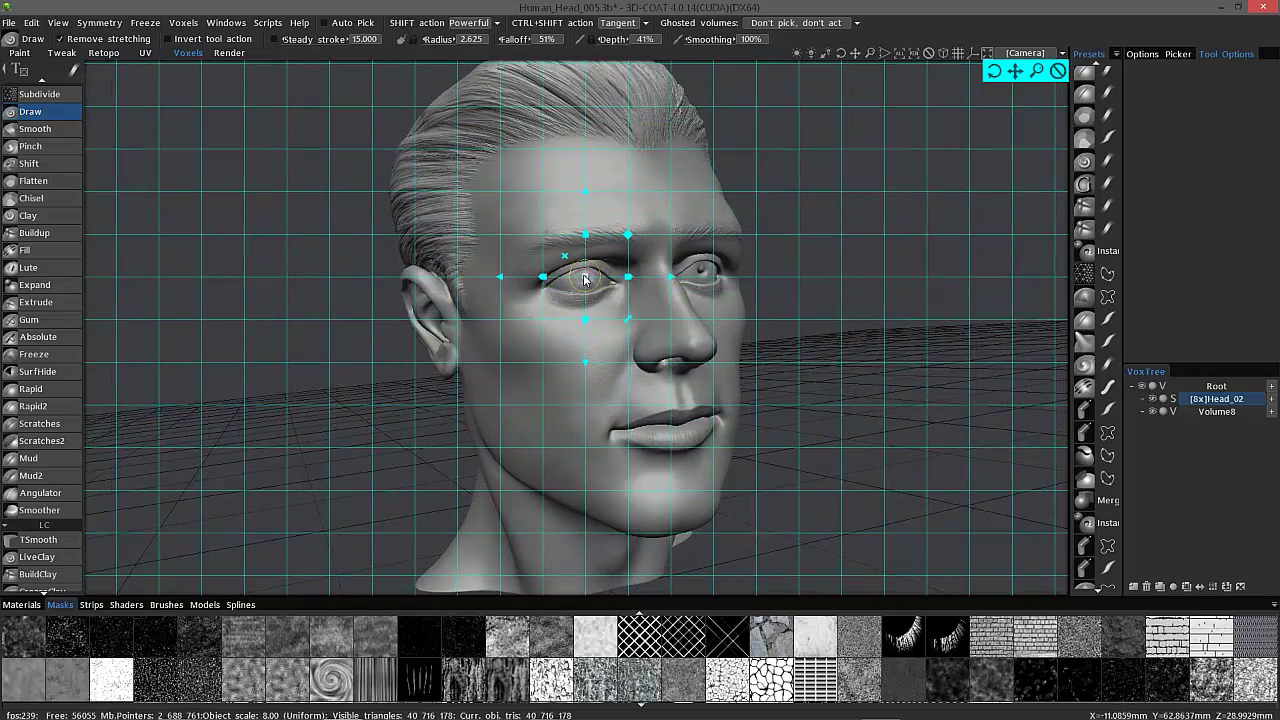
pyautogui.moveTo(585, 280); pyautogui.dragTo(638, 250, button='right')
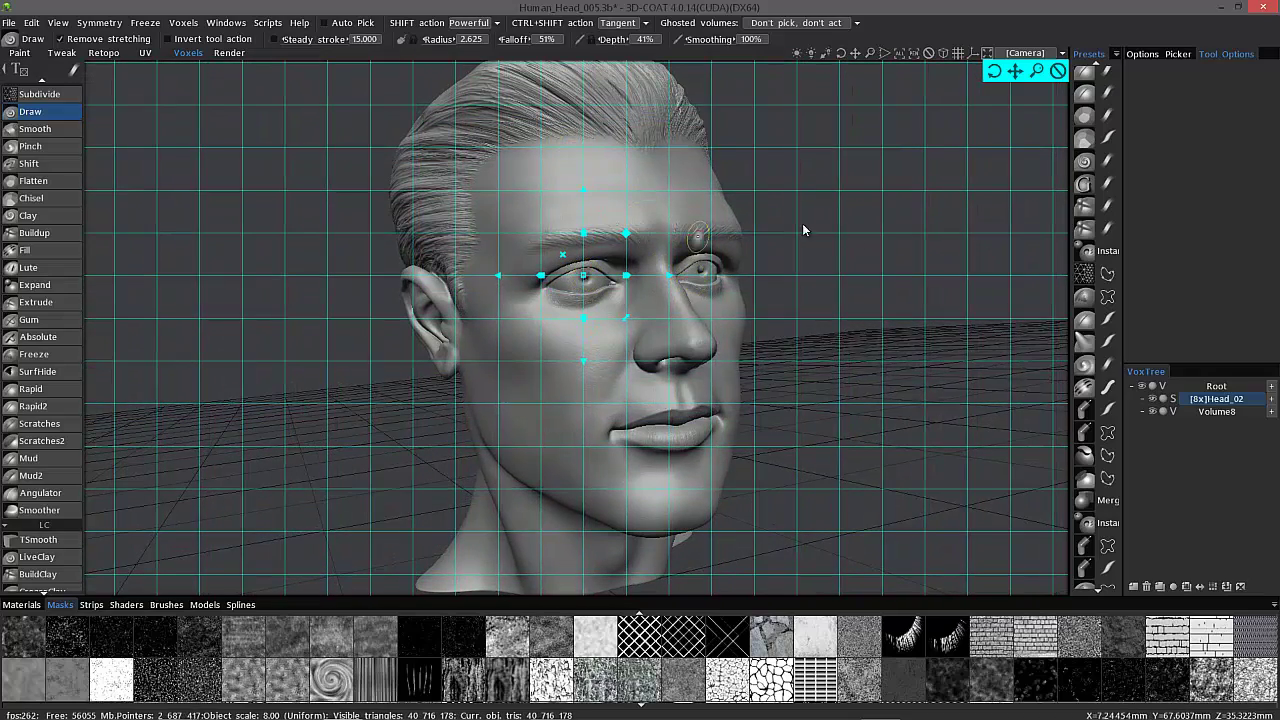
# Centre the 2D grid on the nose bridge in the front view and enlarge its cells slightly to align with the facial features.
pyautogui.press('5')
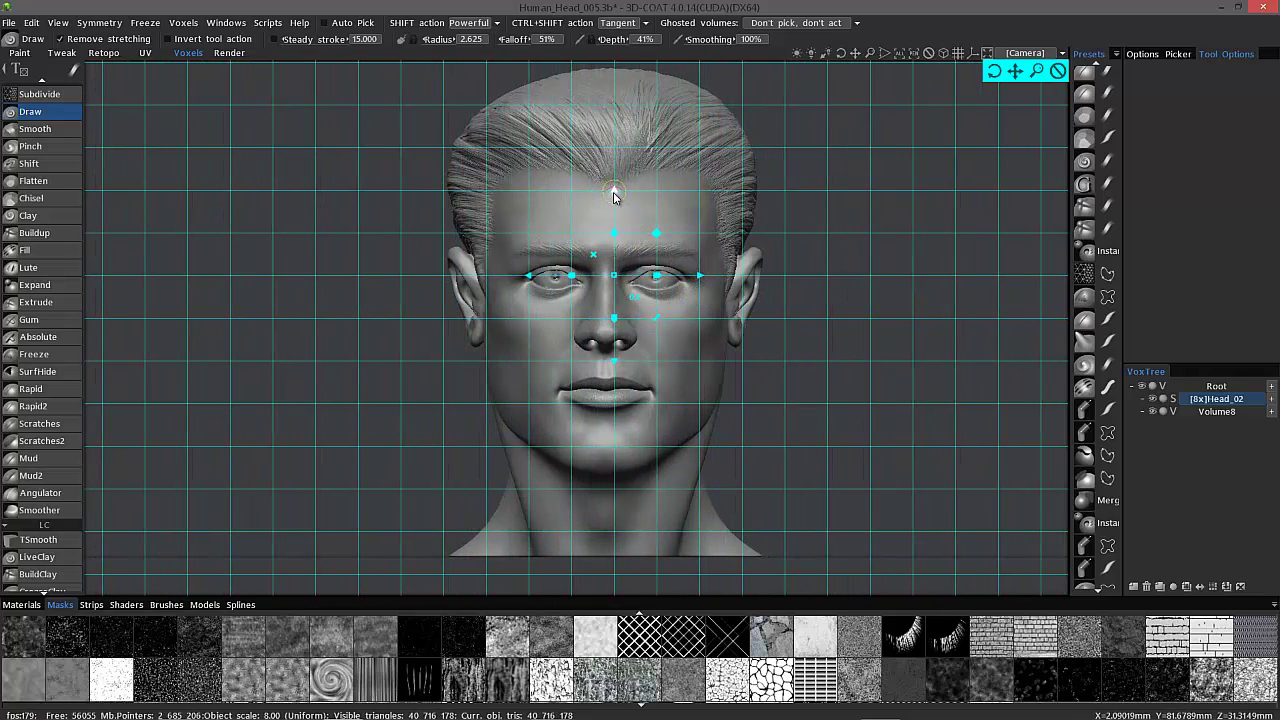
pyautogui.moveTo(614, 193); pyautogui.dragTo(616, 202)
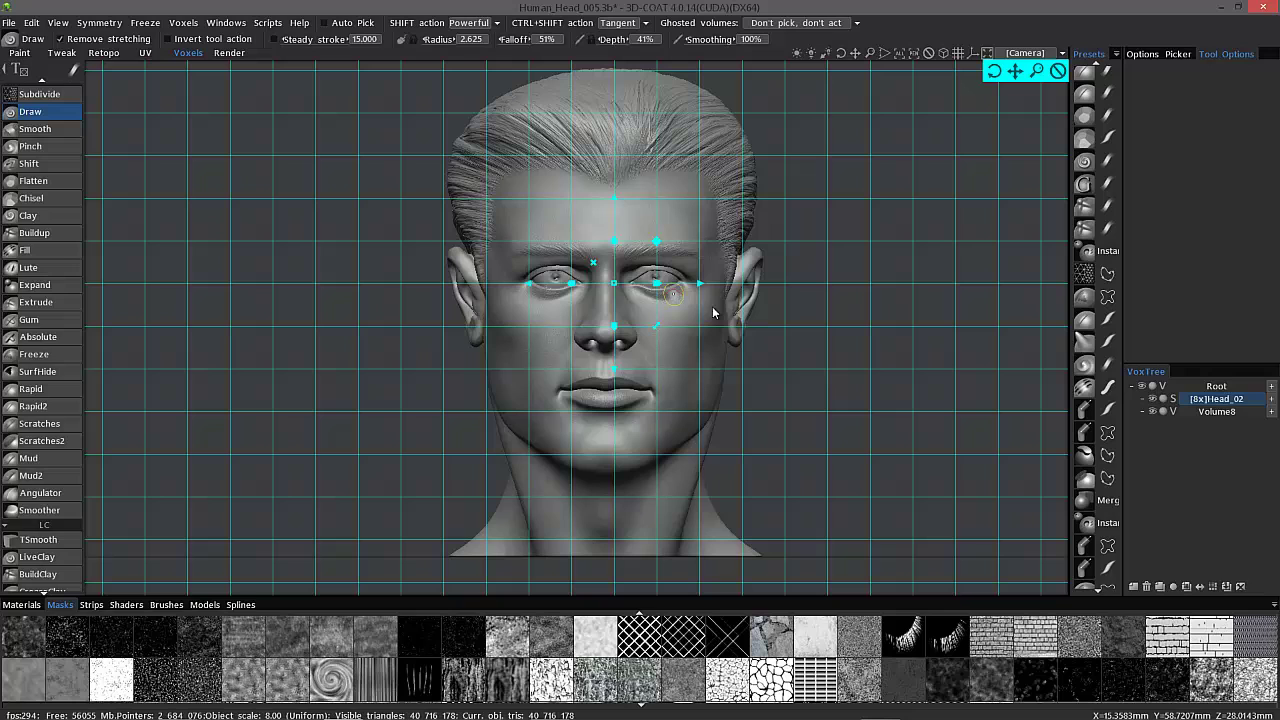
pyautogui.moveTo(699, 290); pyautogui.dragTo(690, 290)
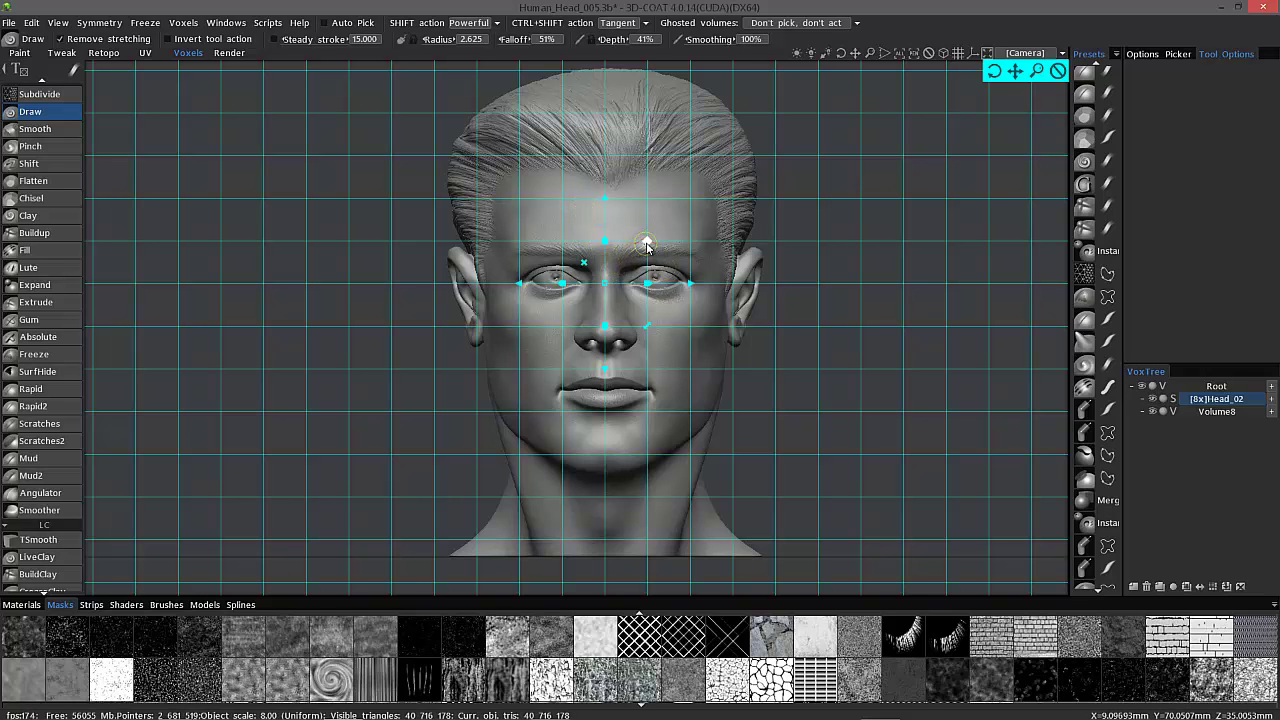
pyautogui.moveTo(646, 245); pyautogui.dragTo(648, 243)
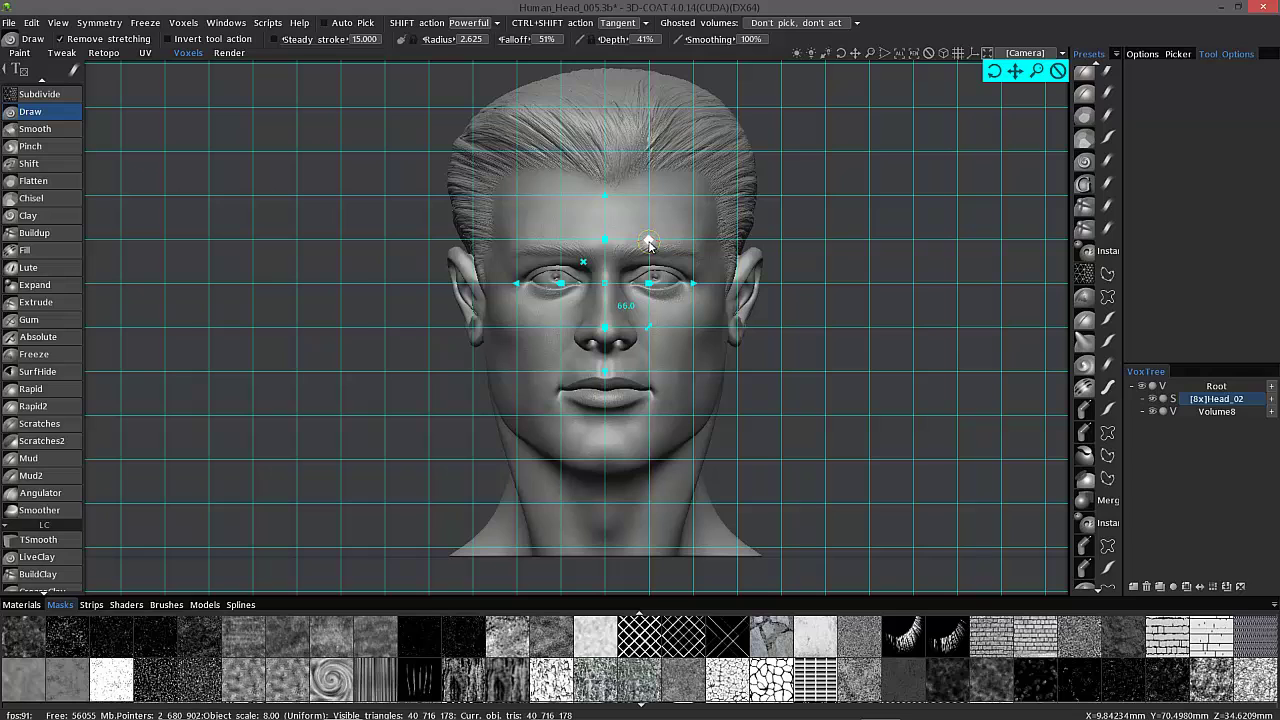
pyautogui.moveTo(598, 198); pyautogui.dragTo(606, 206)
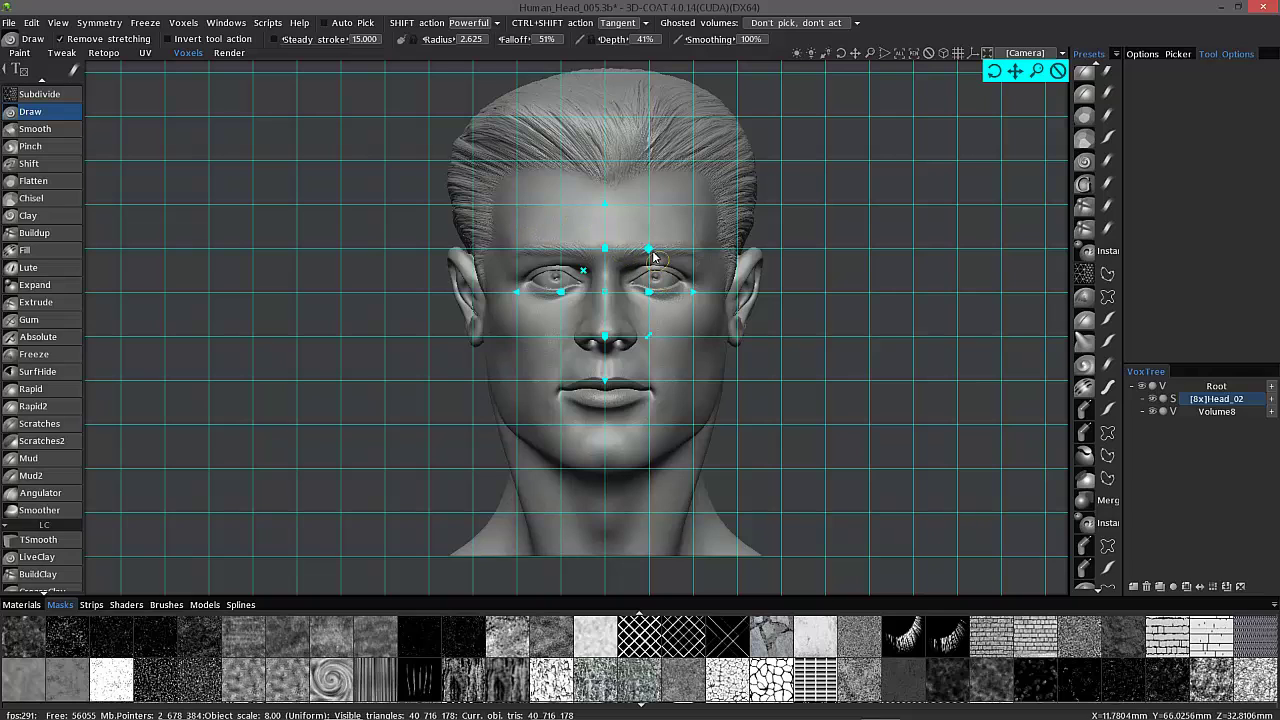
pyautogui.moveTo(647, 250); pyautogui.dragTo(651, 251)
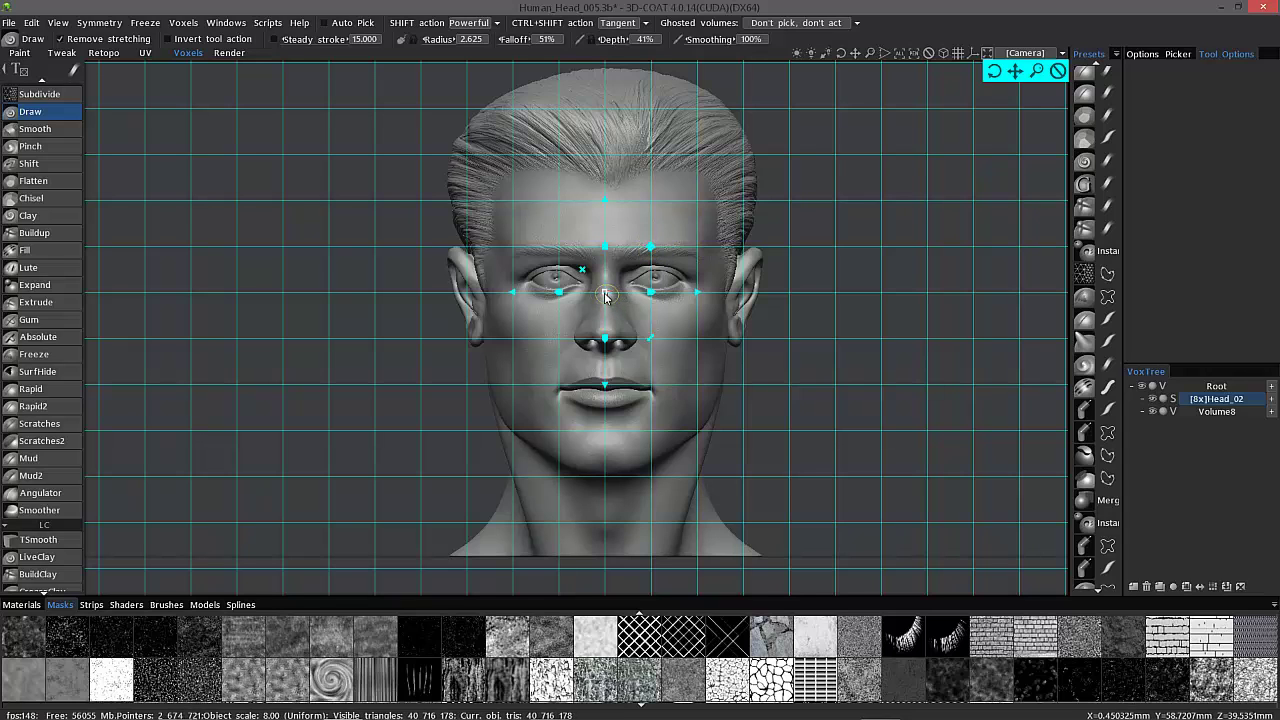
pyautogui.click(1024, 55)
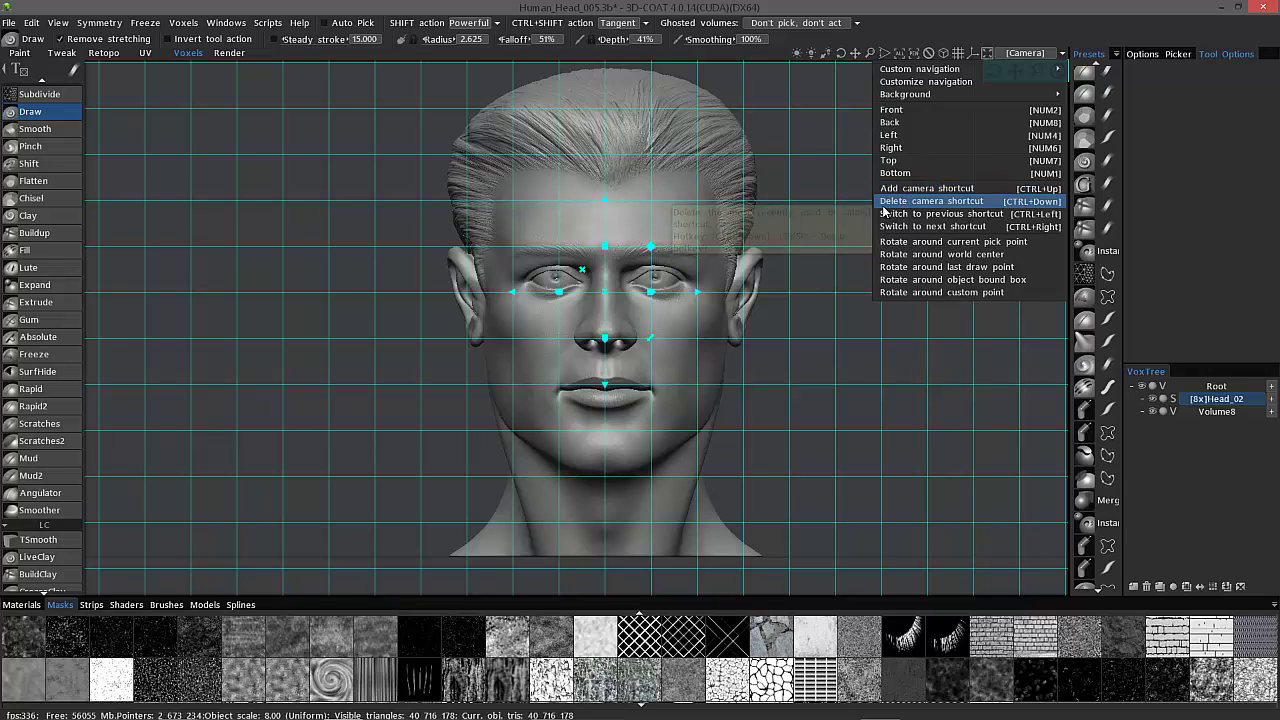
pyautogui.click(671, 157)
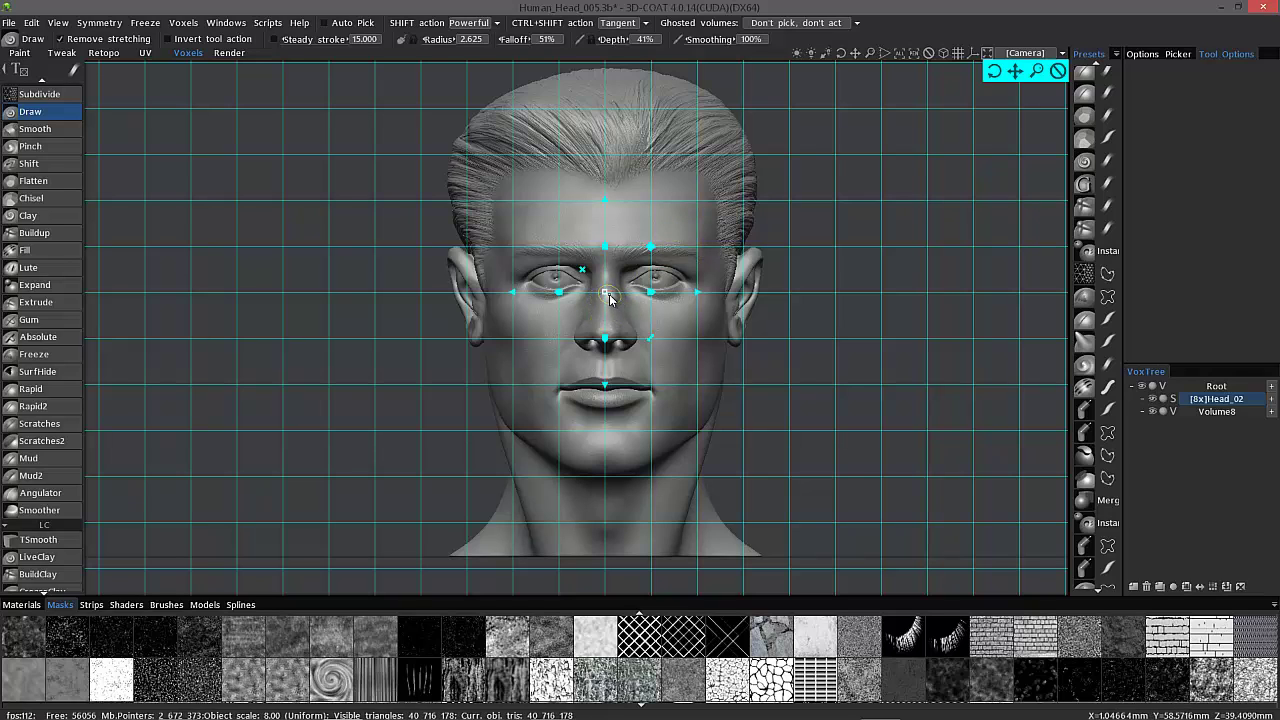
pyautogui.click(1028, 55)
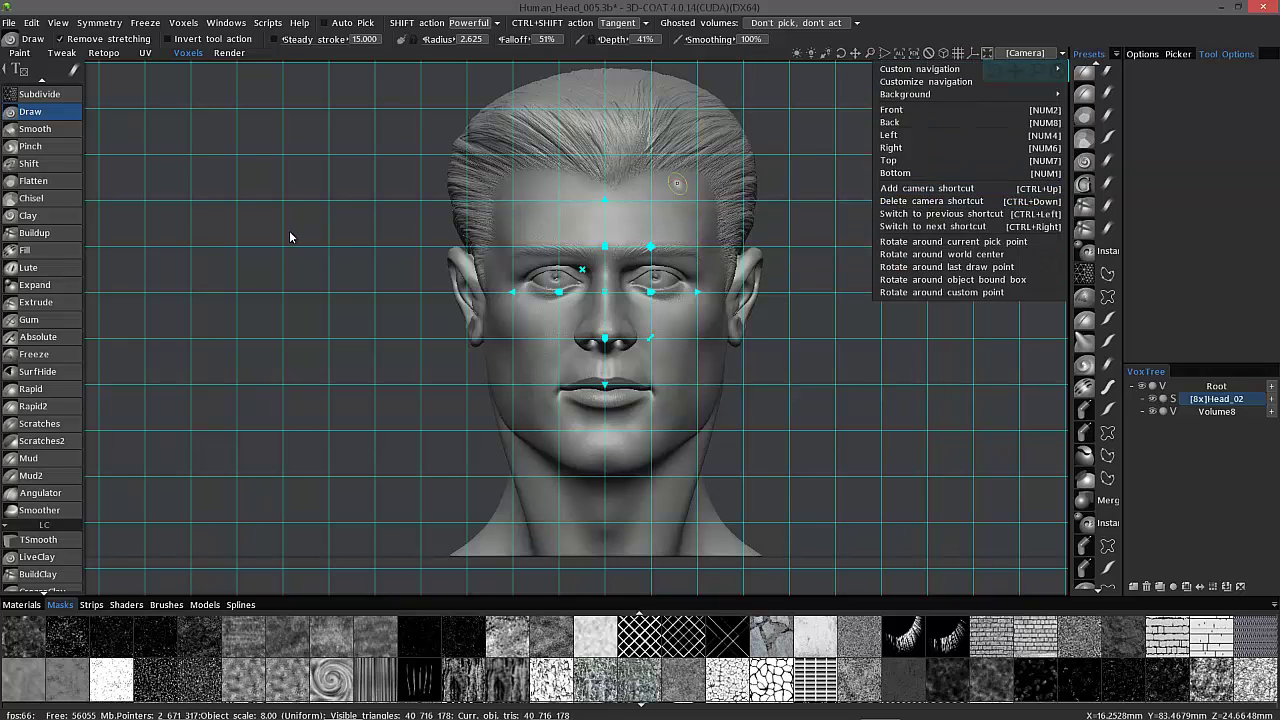
pyautogui.click(304, 209)
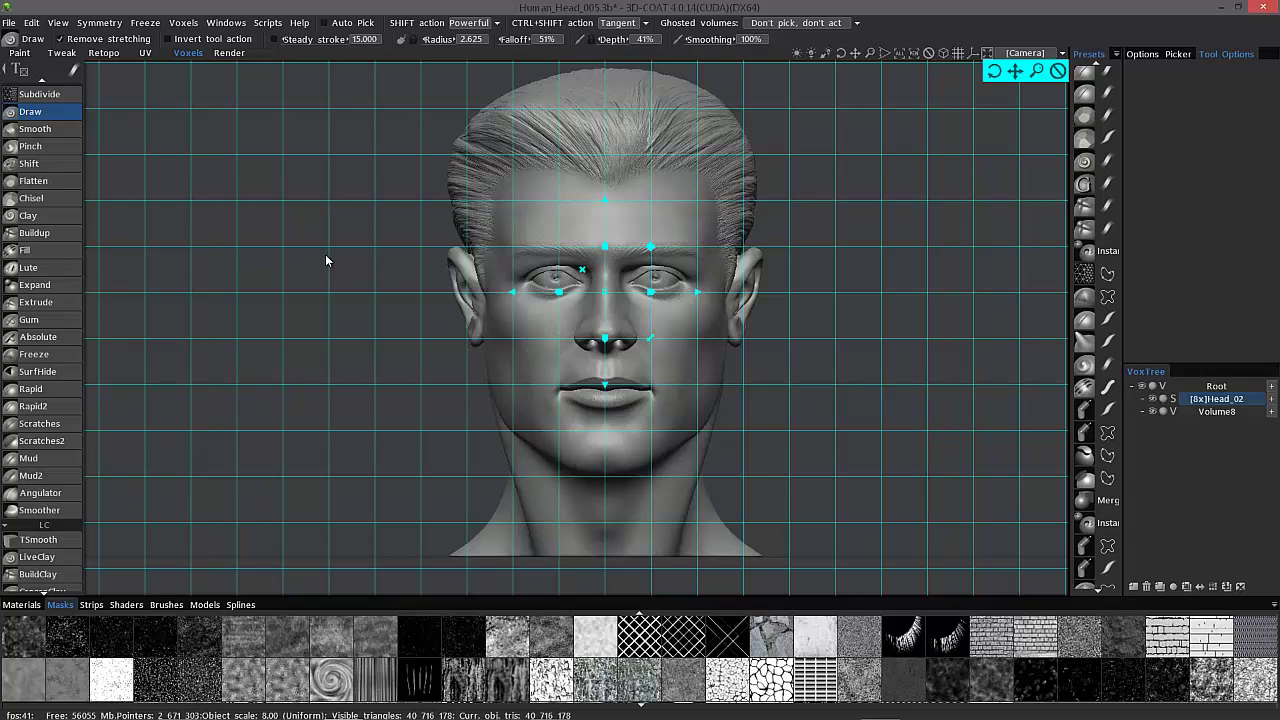
# Hide the 2D grid and load the blue eye photo material as an overlay on the head.
pyautogui.hotkey('ctrl', "'")
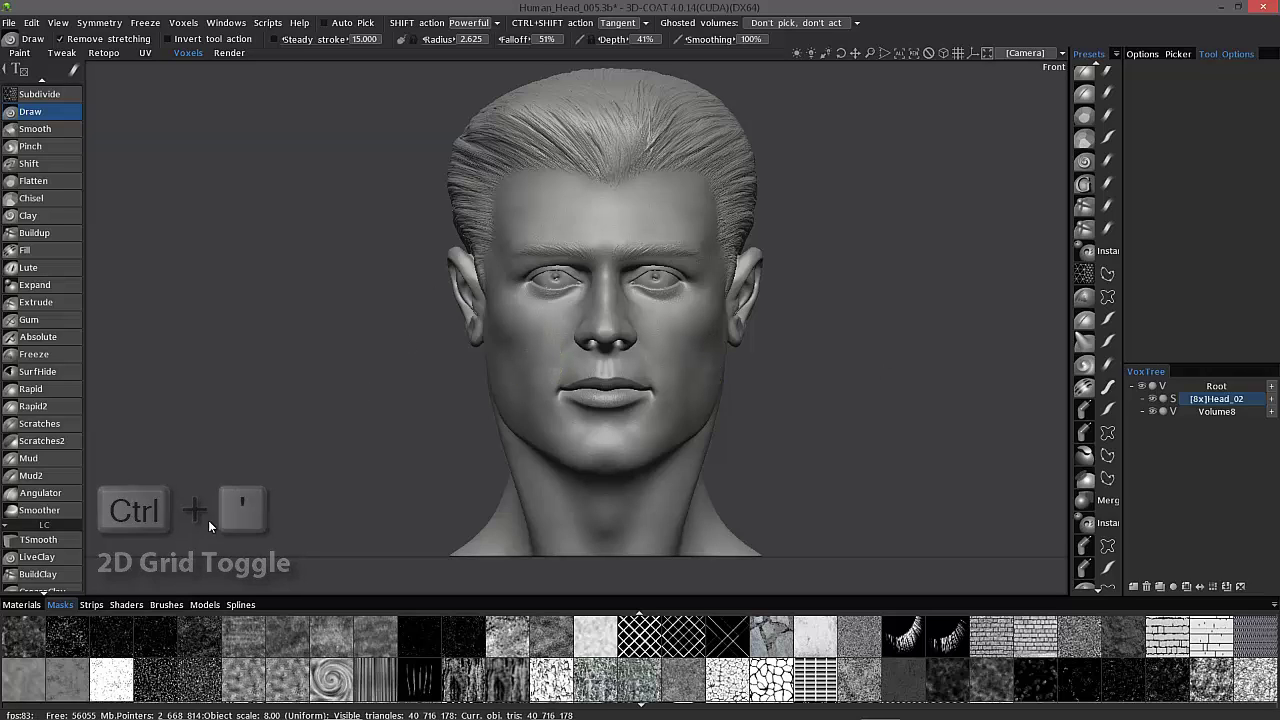
pyautogui.click(21, 604)
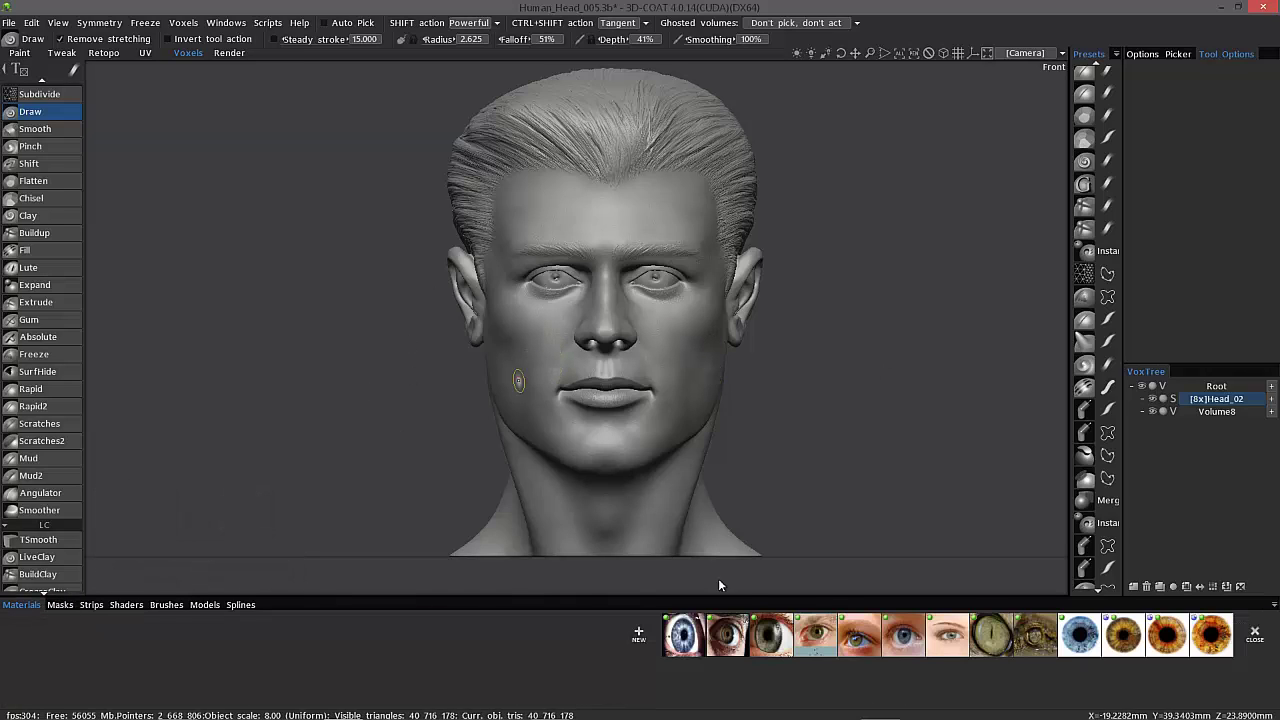
pyautogui.click(909, 643)
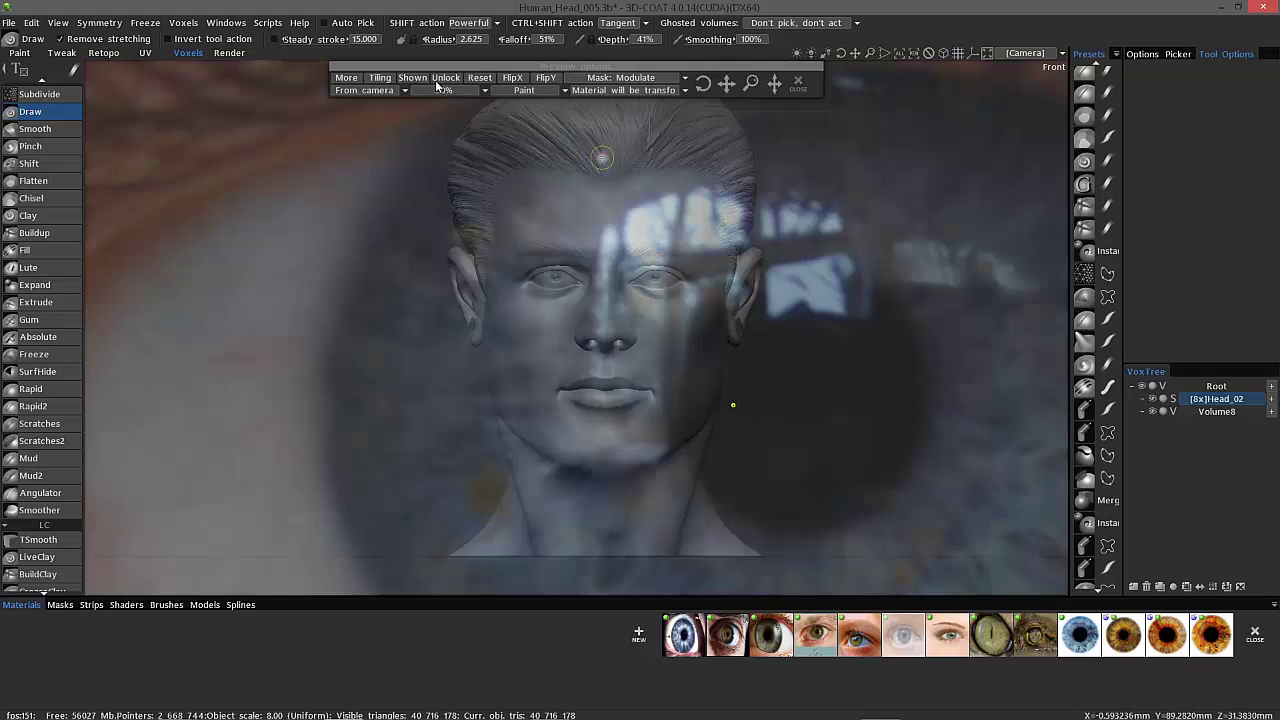
pyautogui.moveTo(582, 66)
pyautogui.mouseDown()
pyautogui.moveTo(595, 67)
pyautogui.moveTo(570, 68)
pyautogui.moveTo(594, 69)
pyautogui.mouseUp()
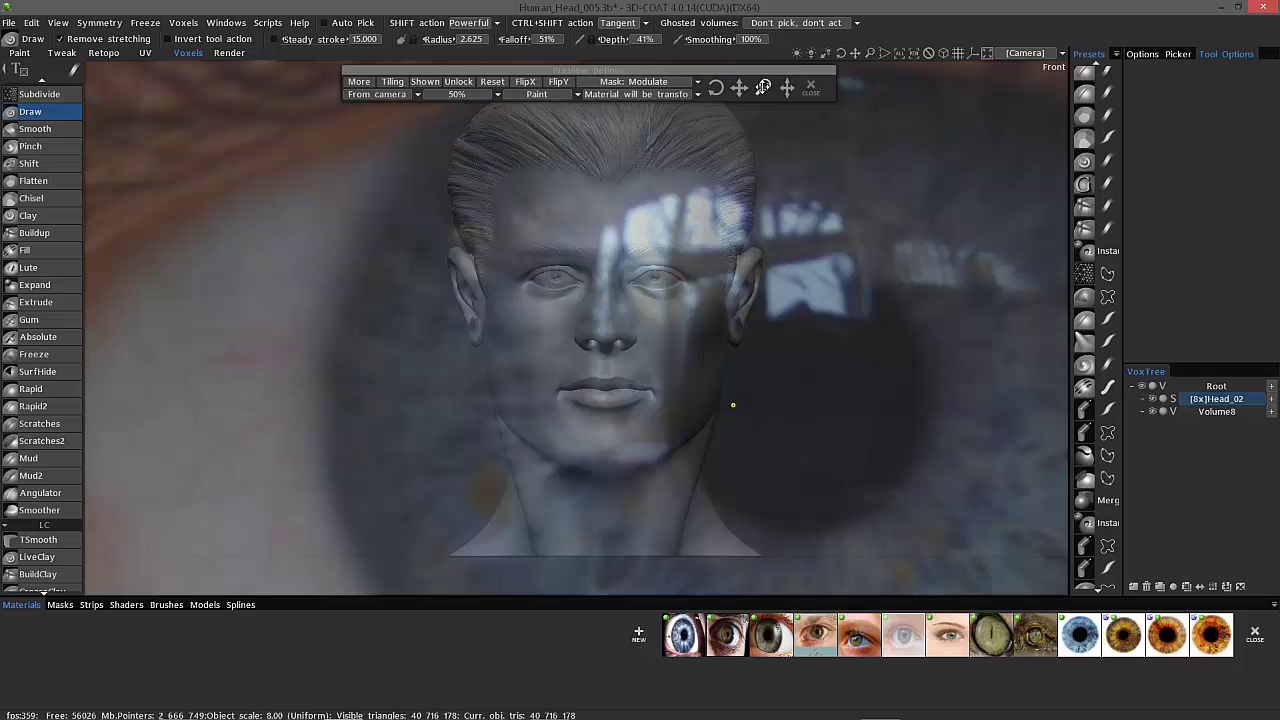
# Shrink the eye photo, align its pupil with the head's eye on the viewer's left, and place the manipulator gizmo on that pupil.
pyautogui.moveTo(763, 87); pyautogui.dragTo(886, 90)
pyautogui.moveTo(739, 87); pyautogui.dragTo(729, 73)
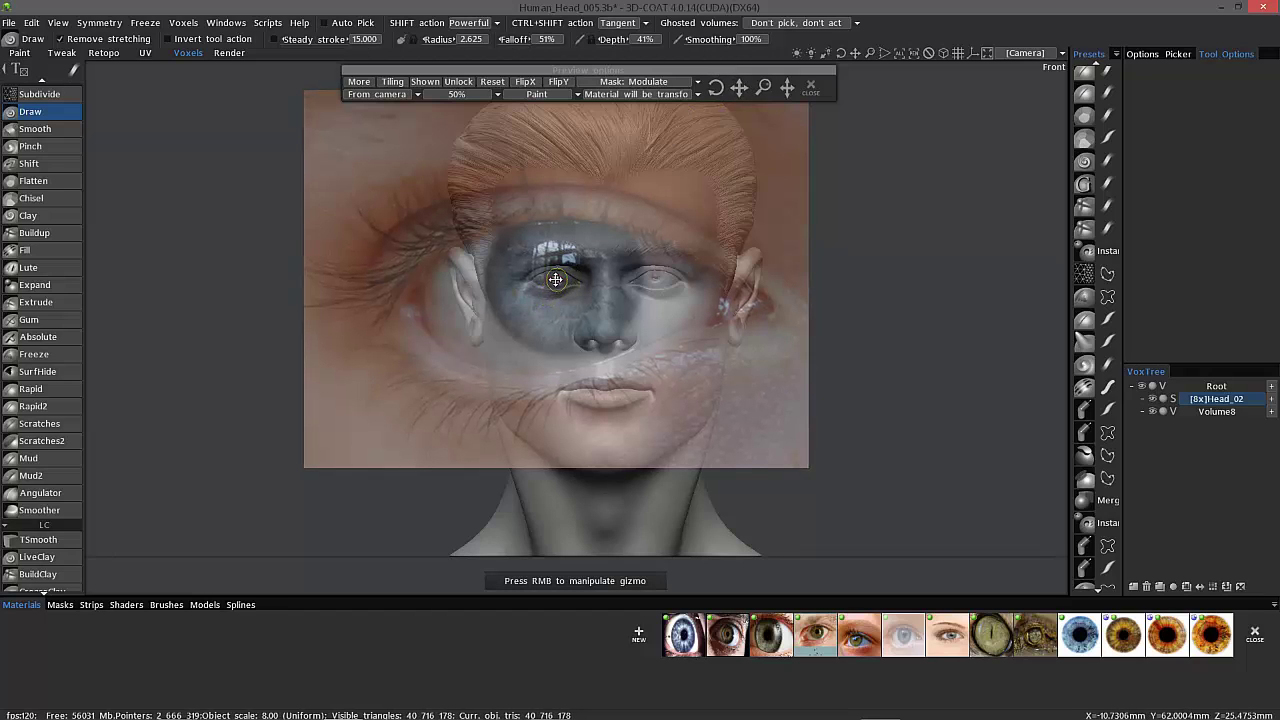
pyautogui.rightClick(554, 280)
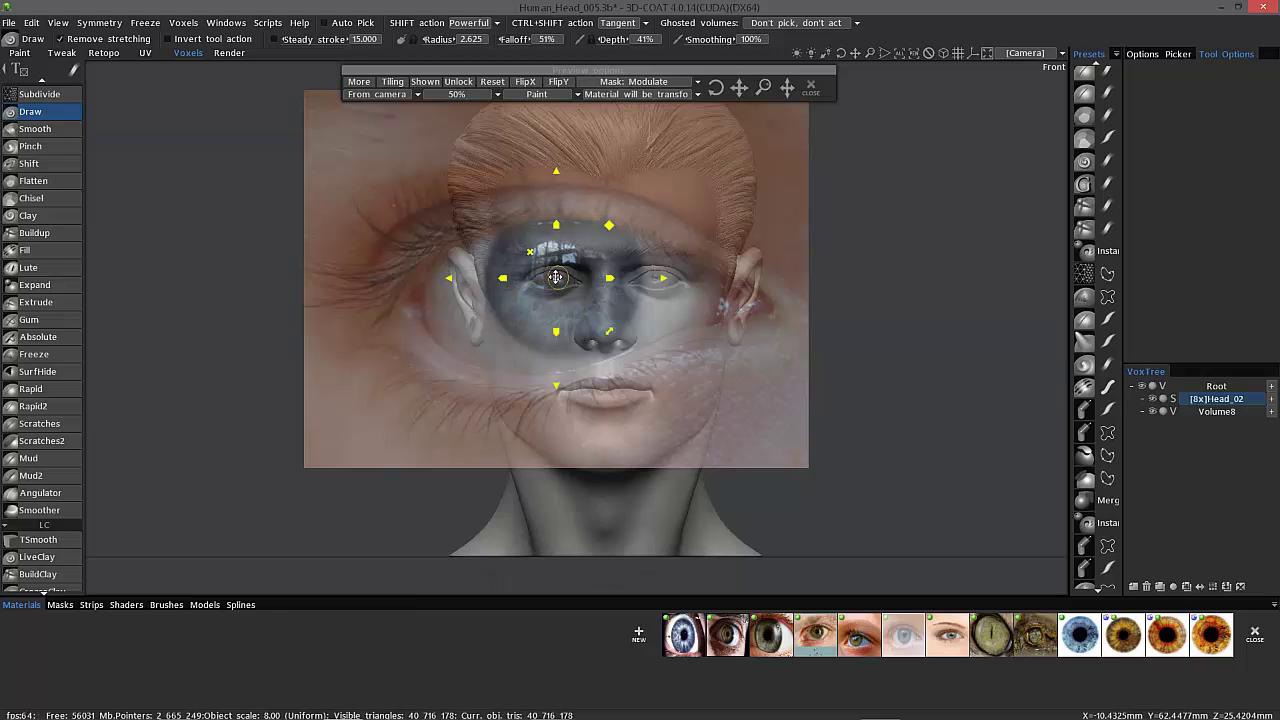
pyautogui.moveTo(541, 285)
pyautogui.mouseDown()
pyautogui.moveTo(630, 289)
pyautogui.moveTo(534, 277)
pyautogui.moveTo(859, 379)
pyautogui.moveTo(525, 284)
pyautogui.moveTo(537, 283)
pyautogui.mouseUp()
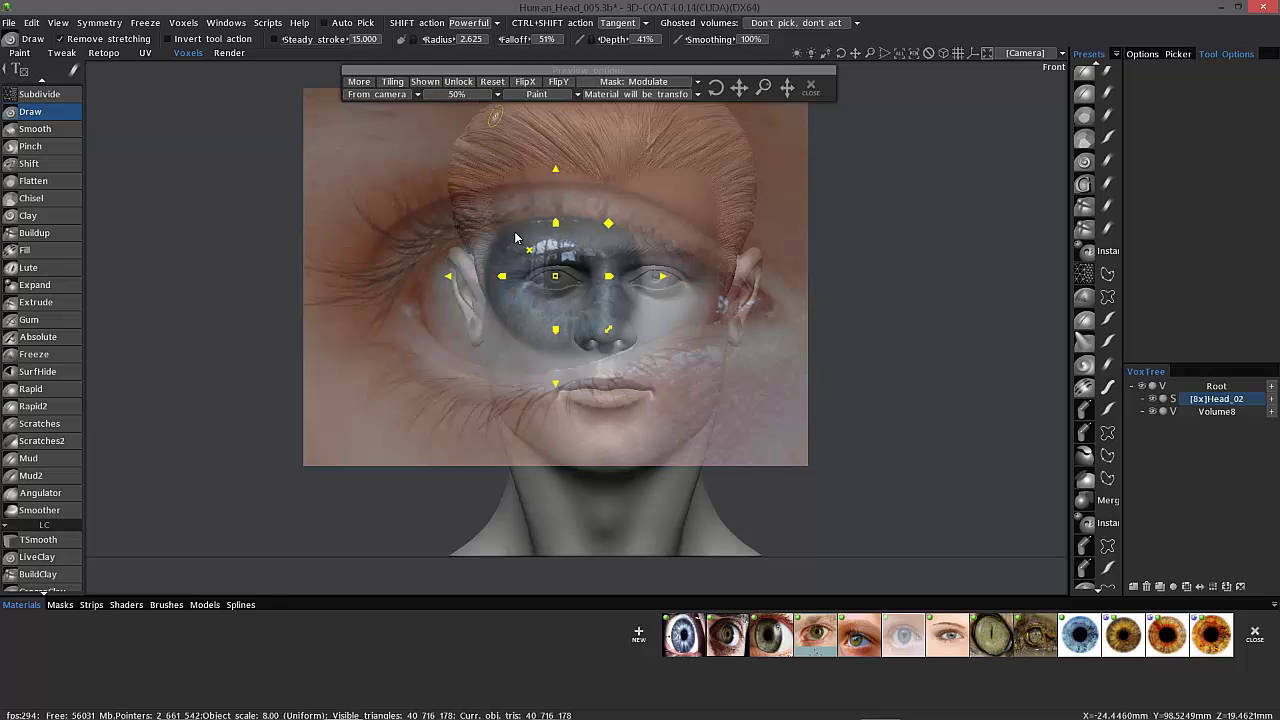
# Examine how the eye photo and its gizmo behave over the head at different zoom levels.
pyautogui.scroll(-3, 272, 227)
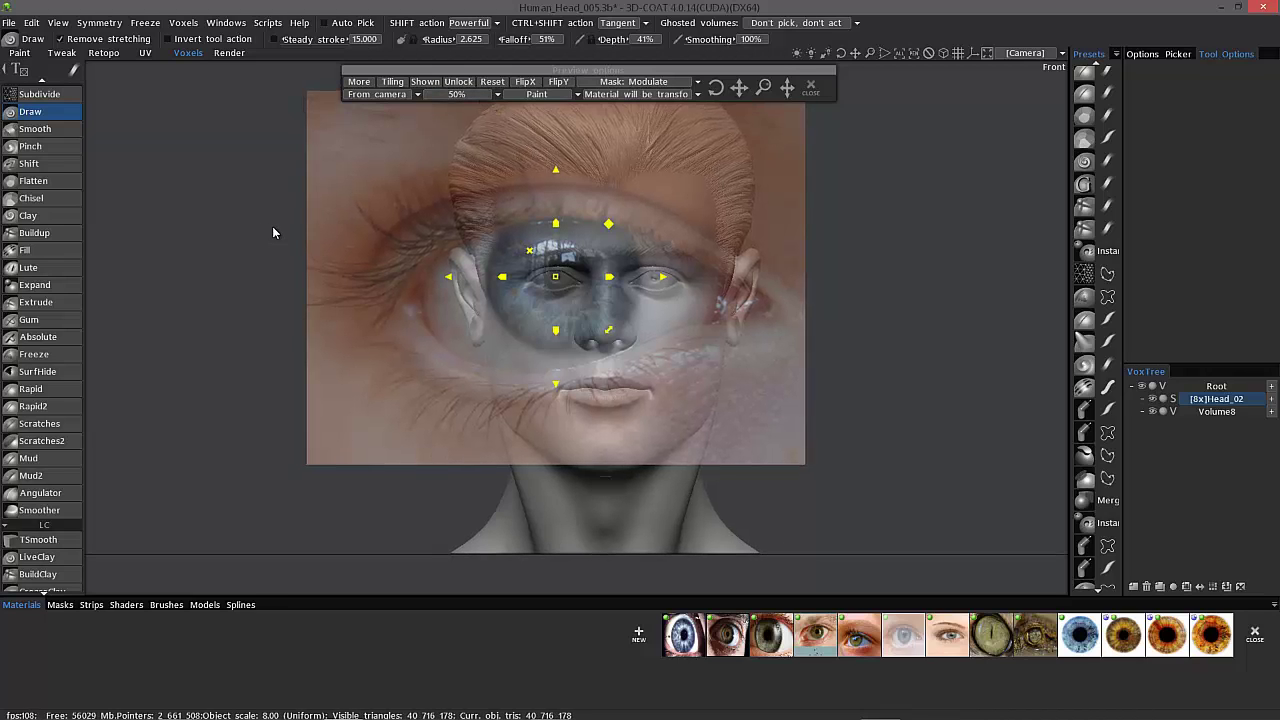
pyautogui.scroll(1, 286, 235)
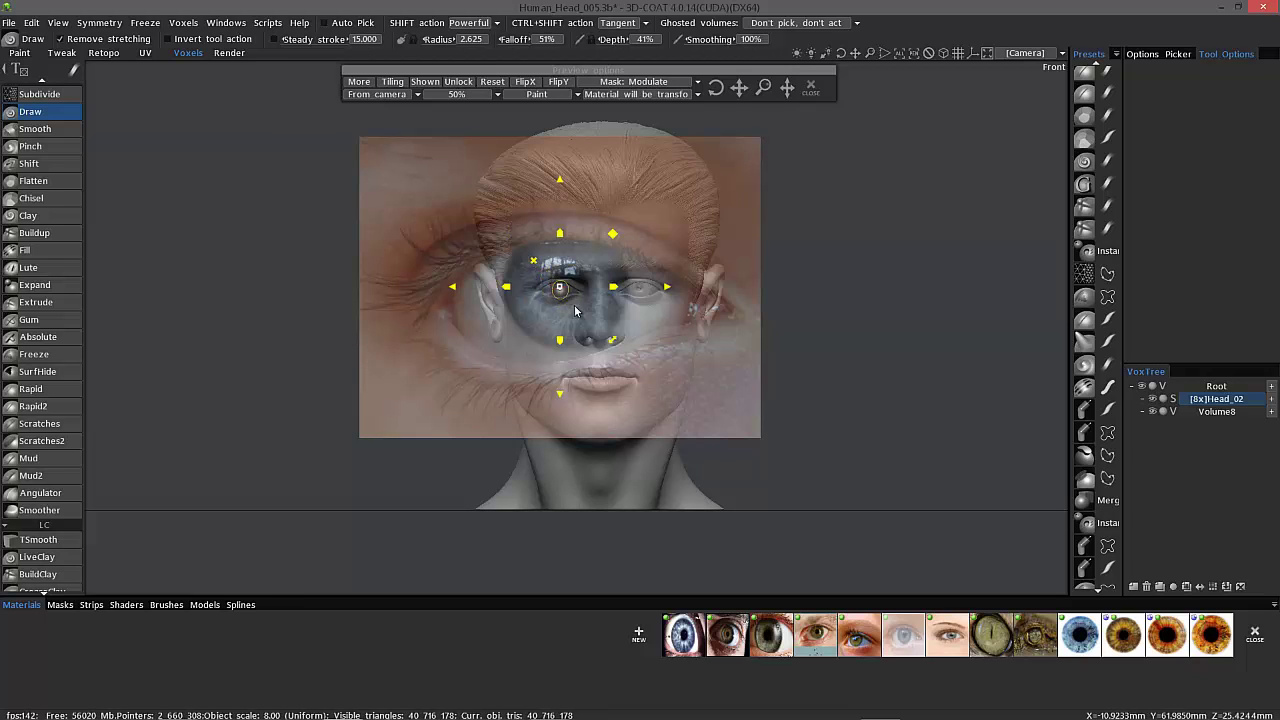
pyautogui.scroll(2, 580, 318)
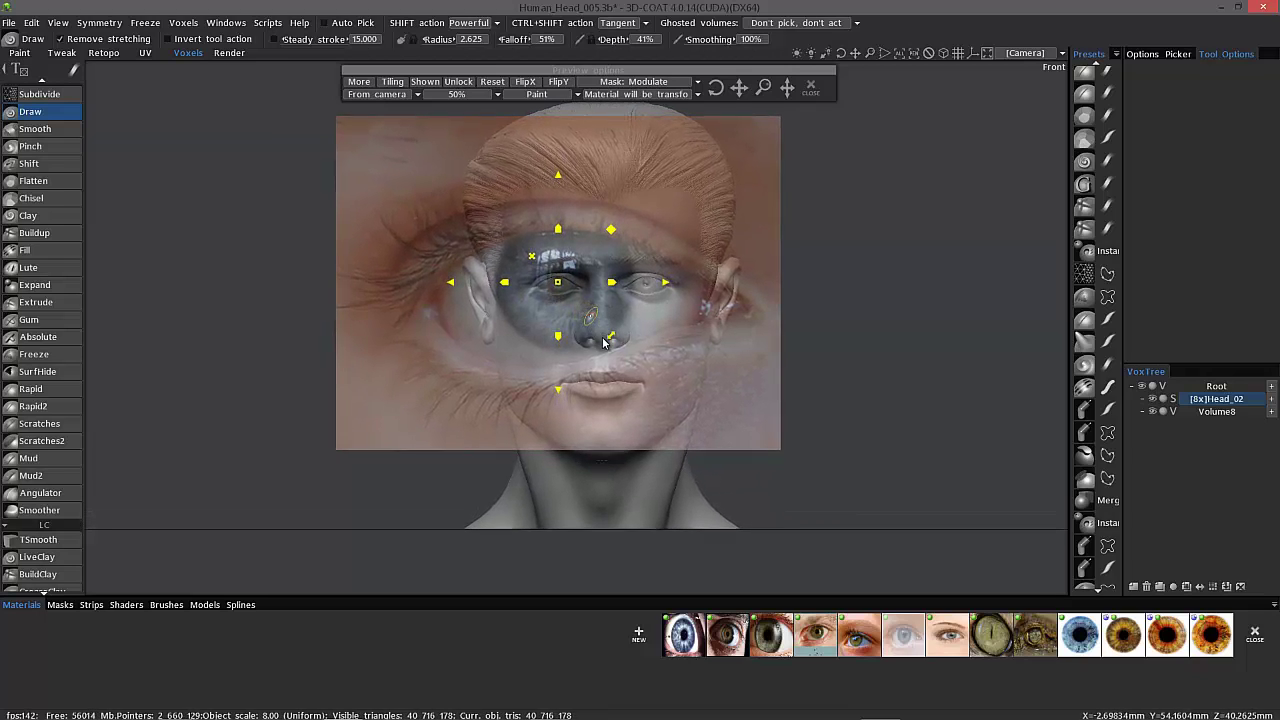
pyautogui.scroll(3, 603, 343)
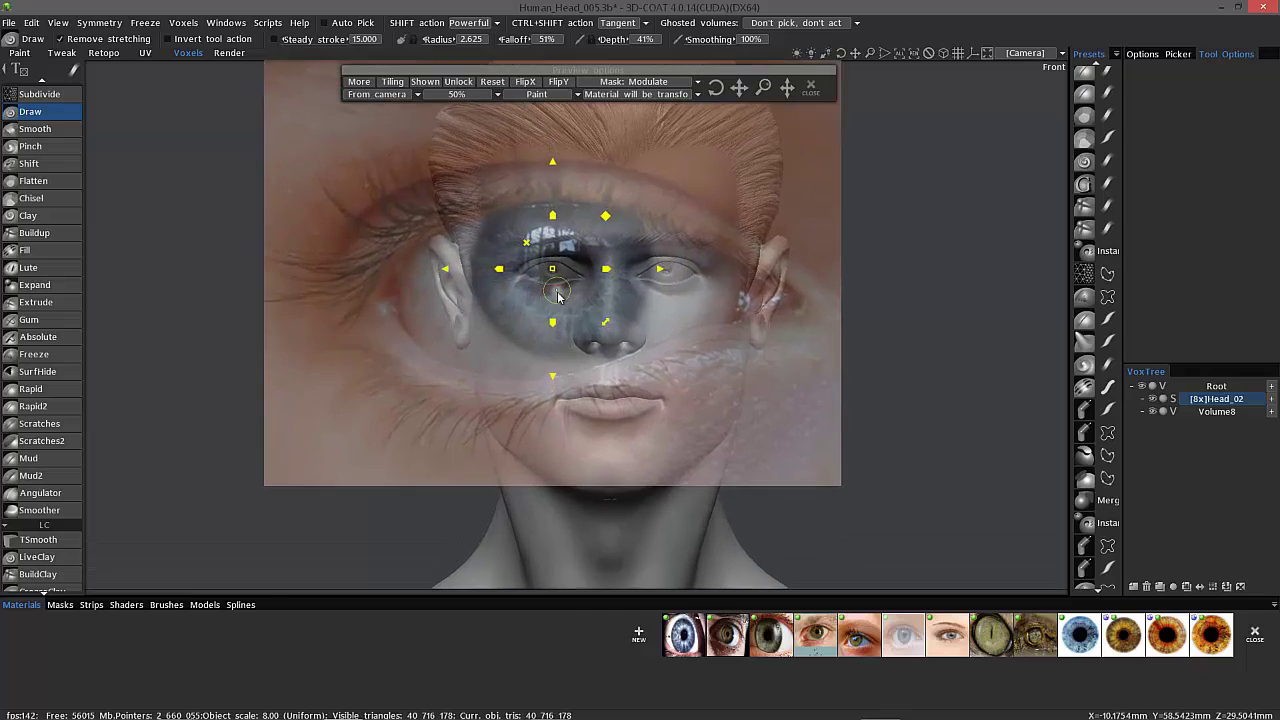
pyautogui.scroll(5, 558, 296)
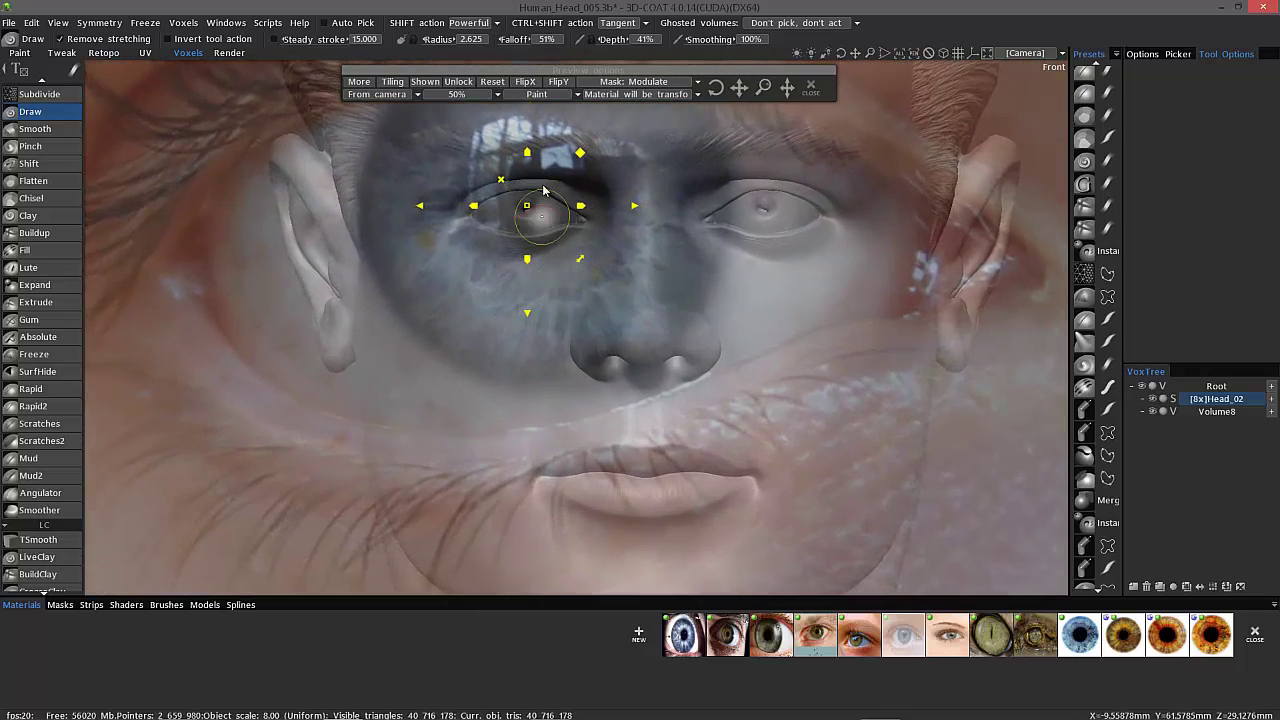
pyautogui.scroll(-4, 540, 260)
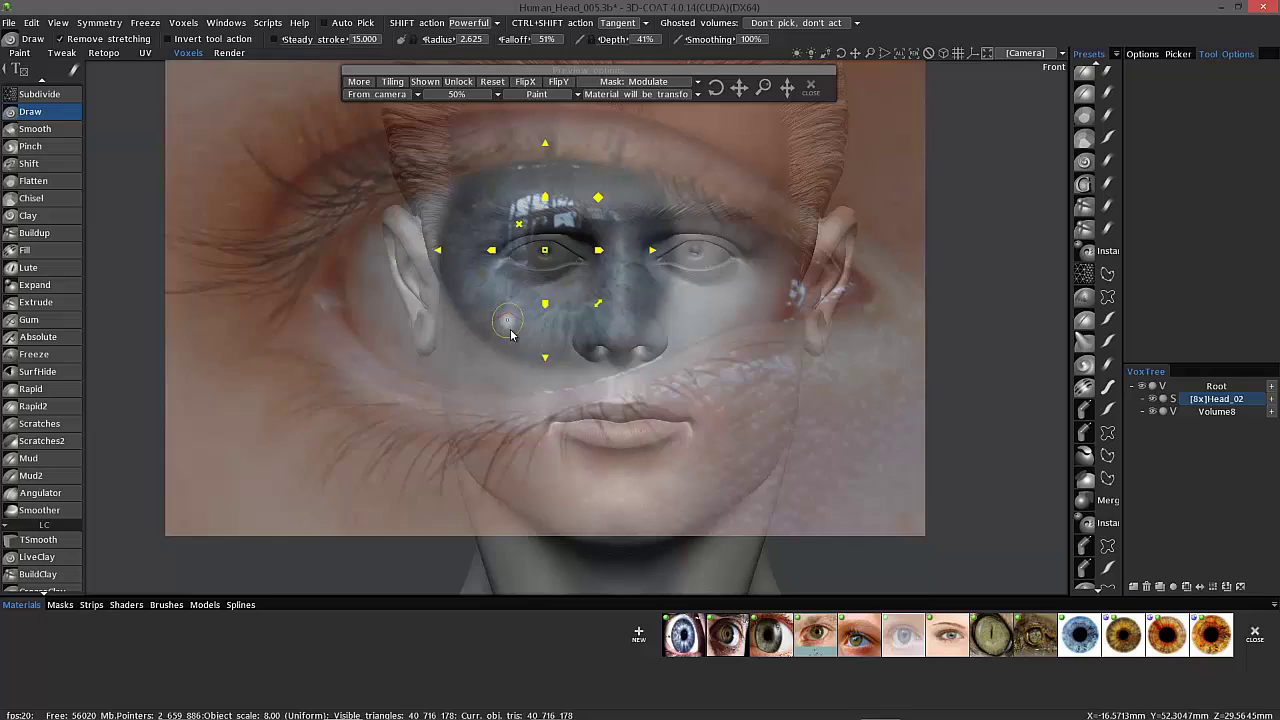
pyautogui.scroll(-4, 510, 334)
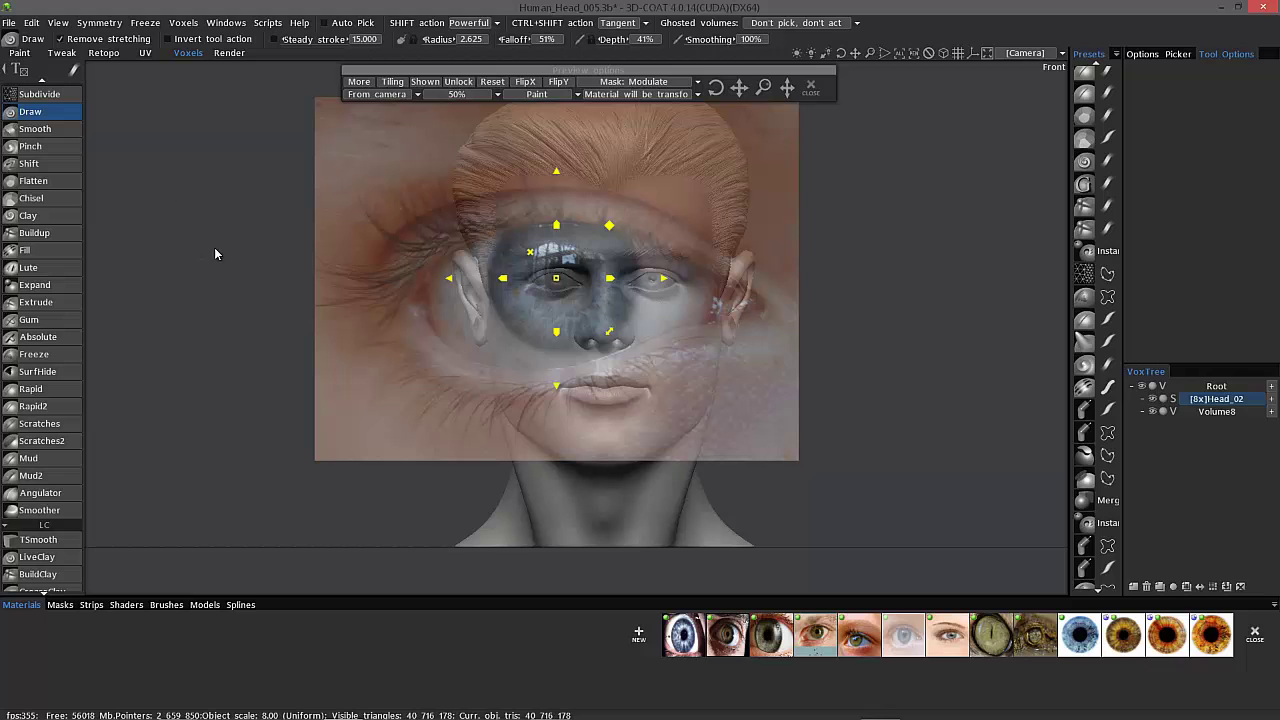
# Scale the eye photo down uniformly with the gizmo until it fits the sculpted eye opening.
pyautogui.scroll(6, 289, 230)
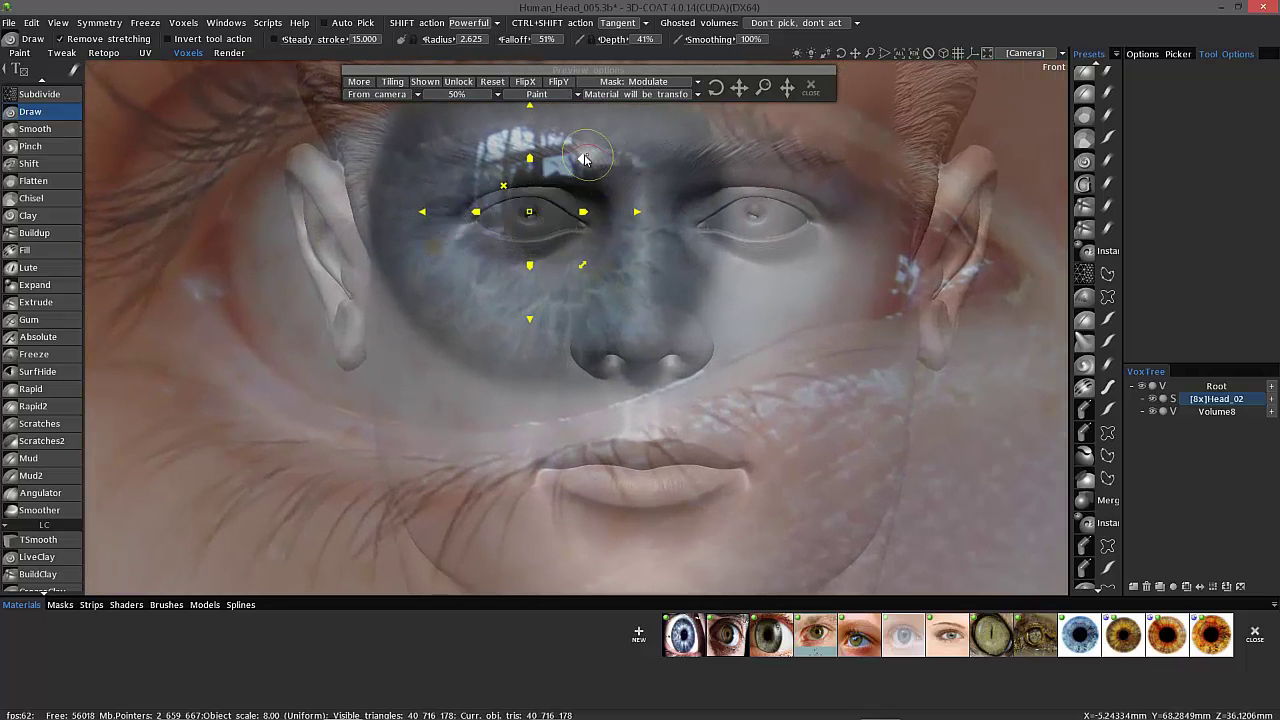
pyautogui.moveTo(585, 159); pyautogui.dragTo(498, 204)
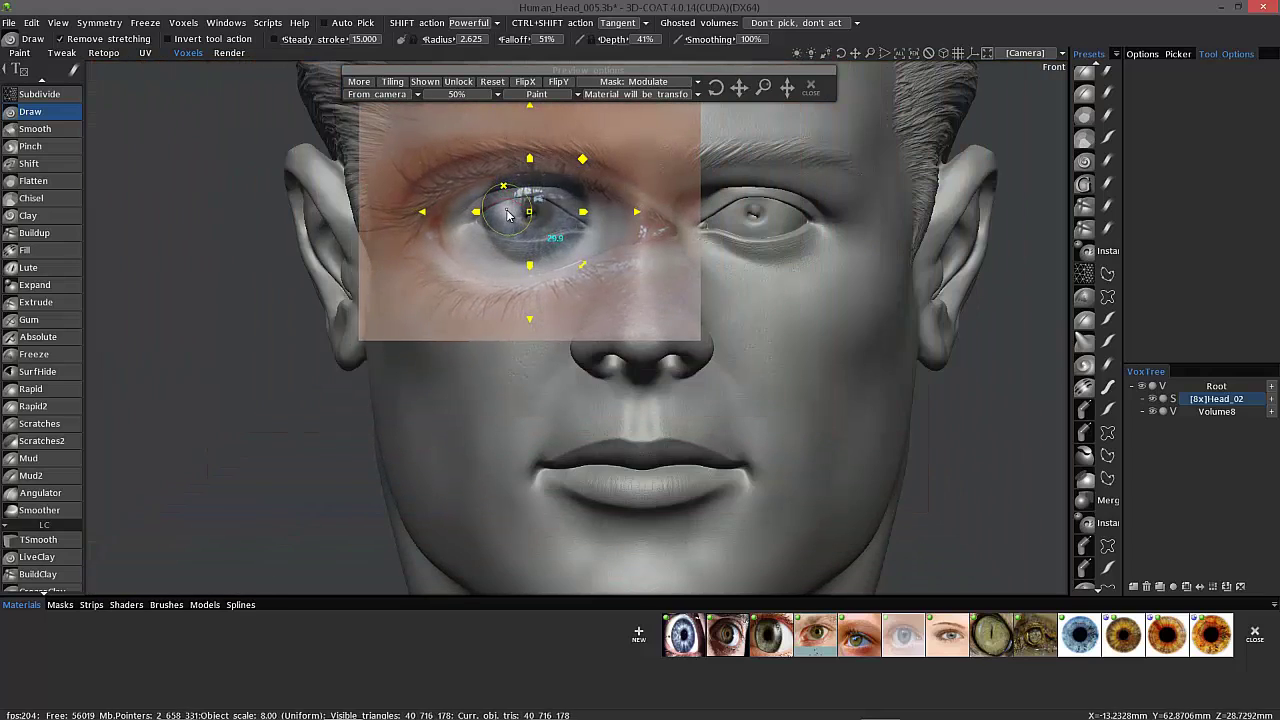
pyautogui.moveTo(582, 161); pyautogui.dragTo(545, 175)
pyautogui.scroll(1, 600, 180)
pyautogui.scroll(6, 720, 200)
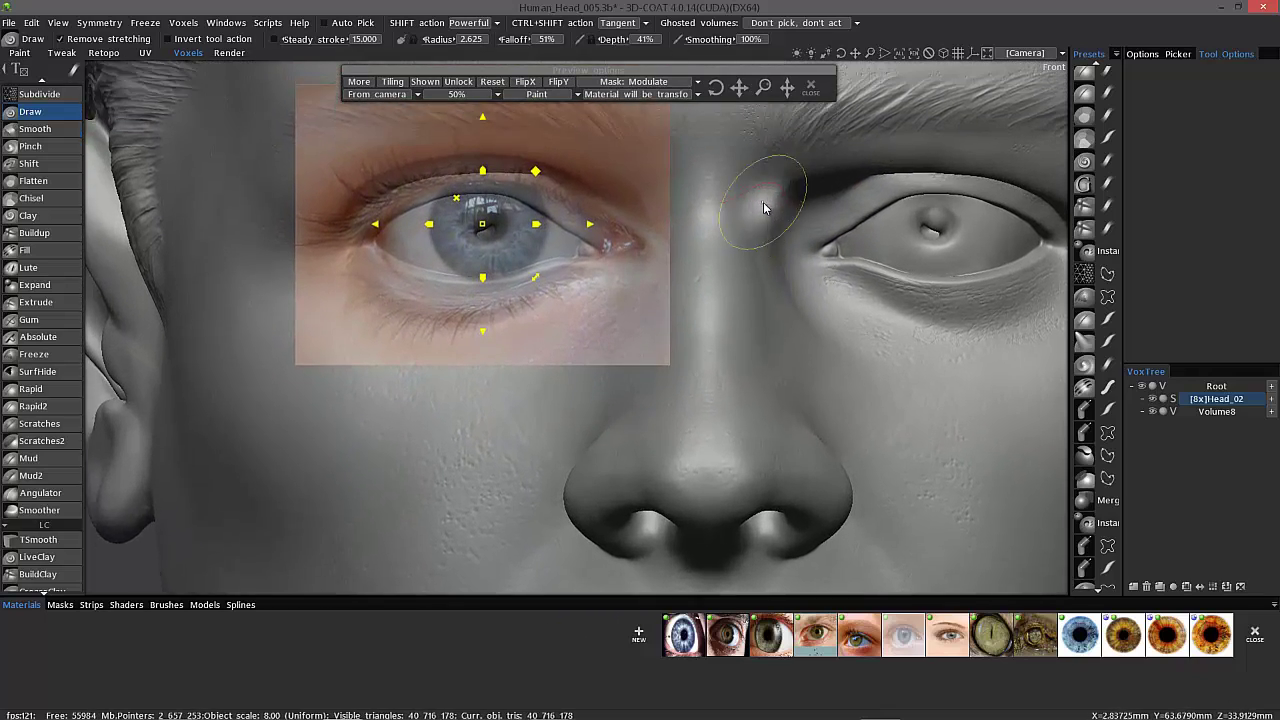
pyautogui.moveTo(764, 208); pyautogui.dragTo(764, 262, button='middle')
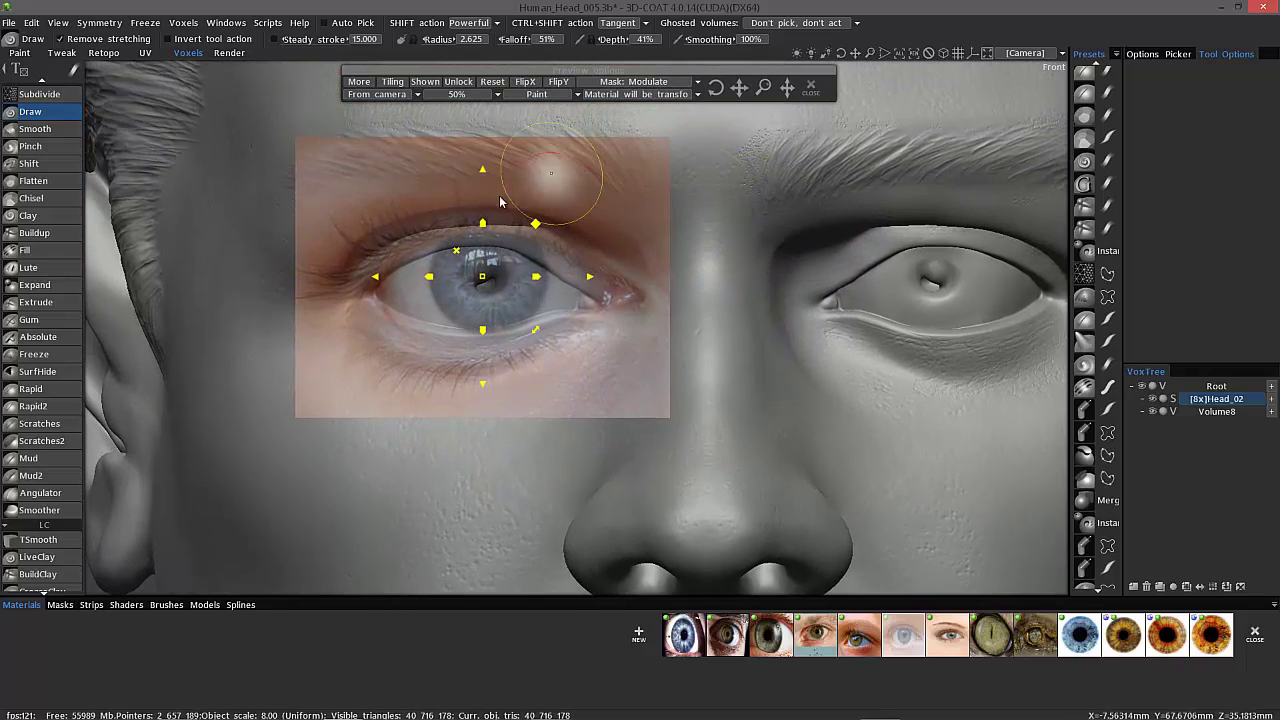
pyautogui.moveTo(531, 229); pyautogui.dragTo(532, 229)
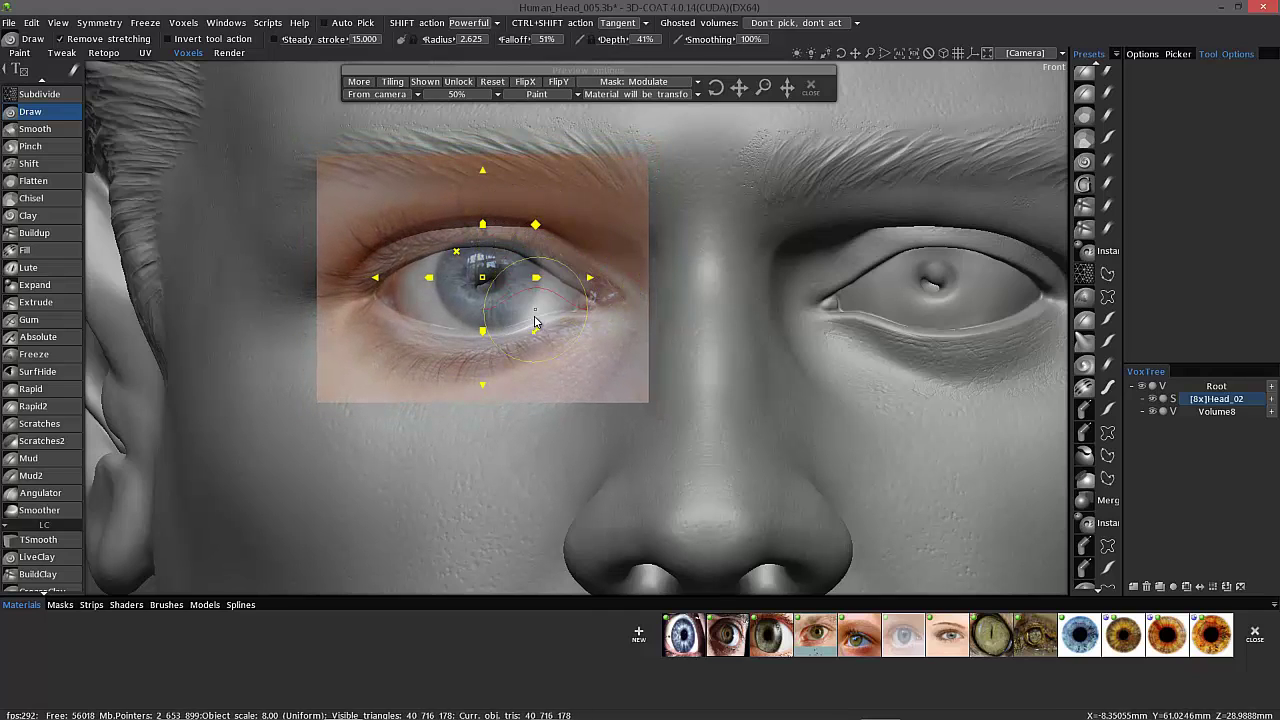
# Tilt the eye photo slightly clockwise and nudge it along both axes onto the sculpted eye.
pyautogui.moveTo(535, 338); pyautogui.dragTo(535, 339)
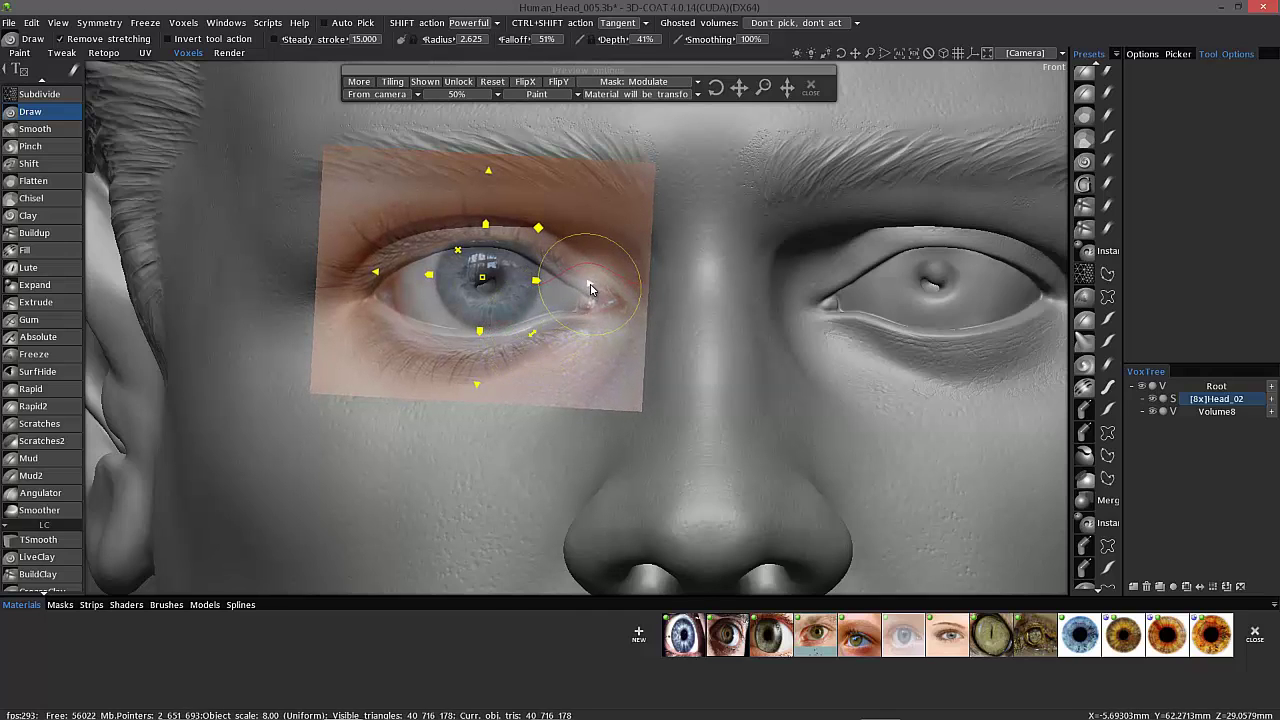
pyautogui.moveTo(590, 289)
pyautogui.mouseDown()
pyautogui.moveTo(566, 290)
pyautogui.moveTo(586, 291)
pyautogui.mouseUp()
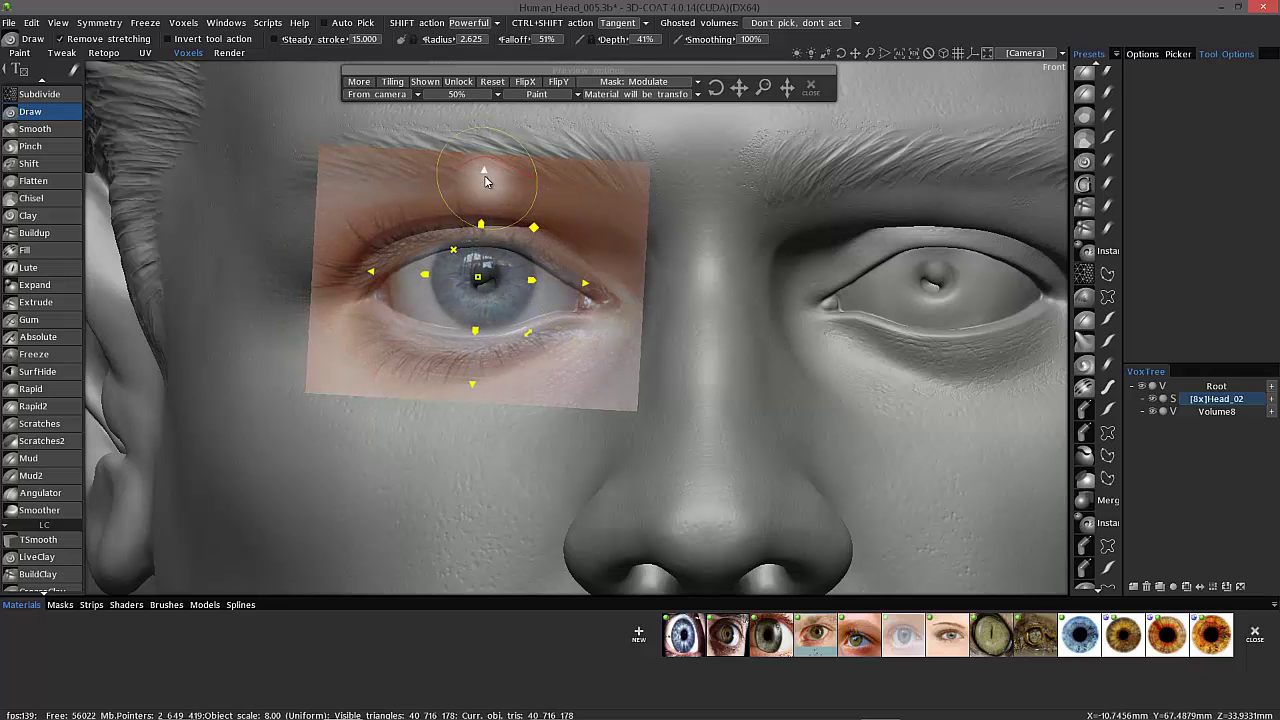
pyautogui.moveTo(484, 174); pyautogui.dragTo(483, 175)
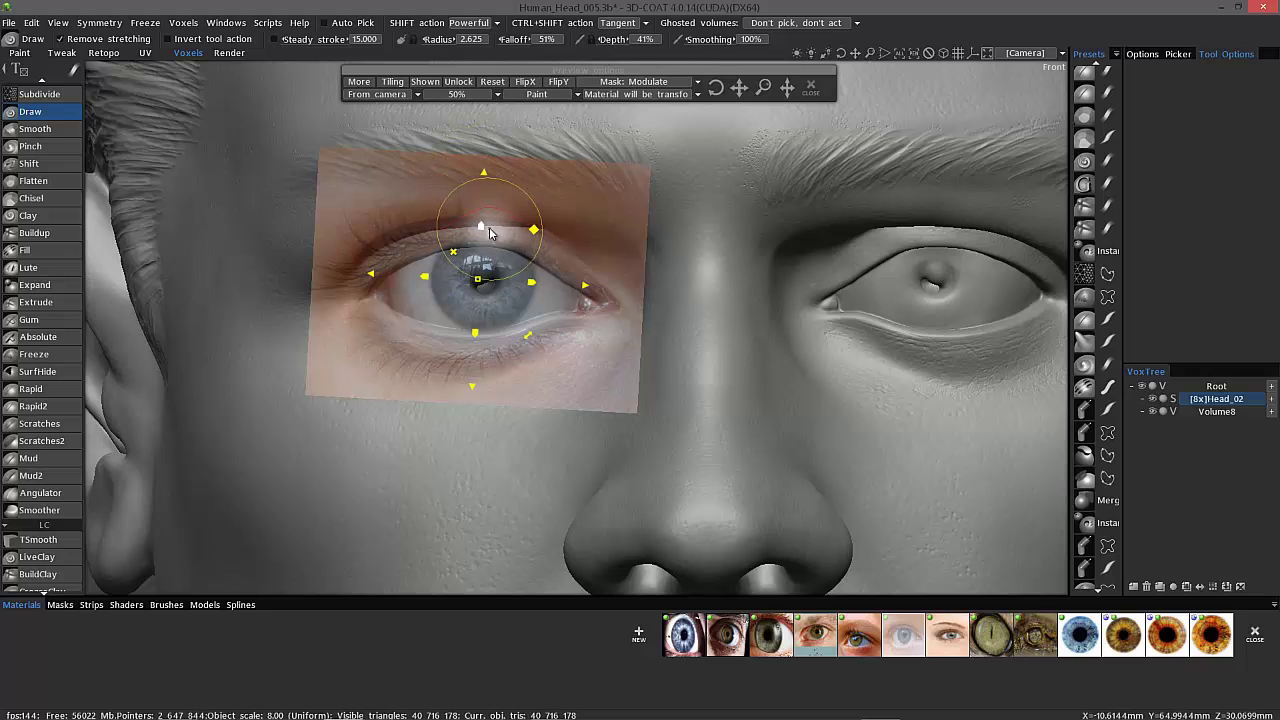
# Fine-tune the eye photo's vertical scale and tilt it slightly further clockwise to match the eye corners.
pyautogui.moveTo(483, 226); pyautogui.dragTo(484, 231)
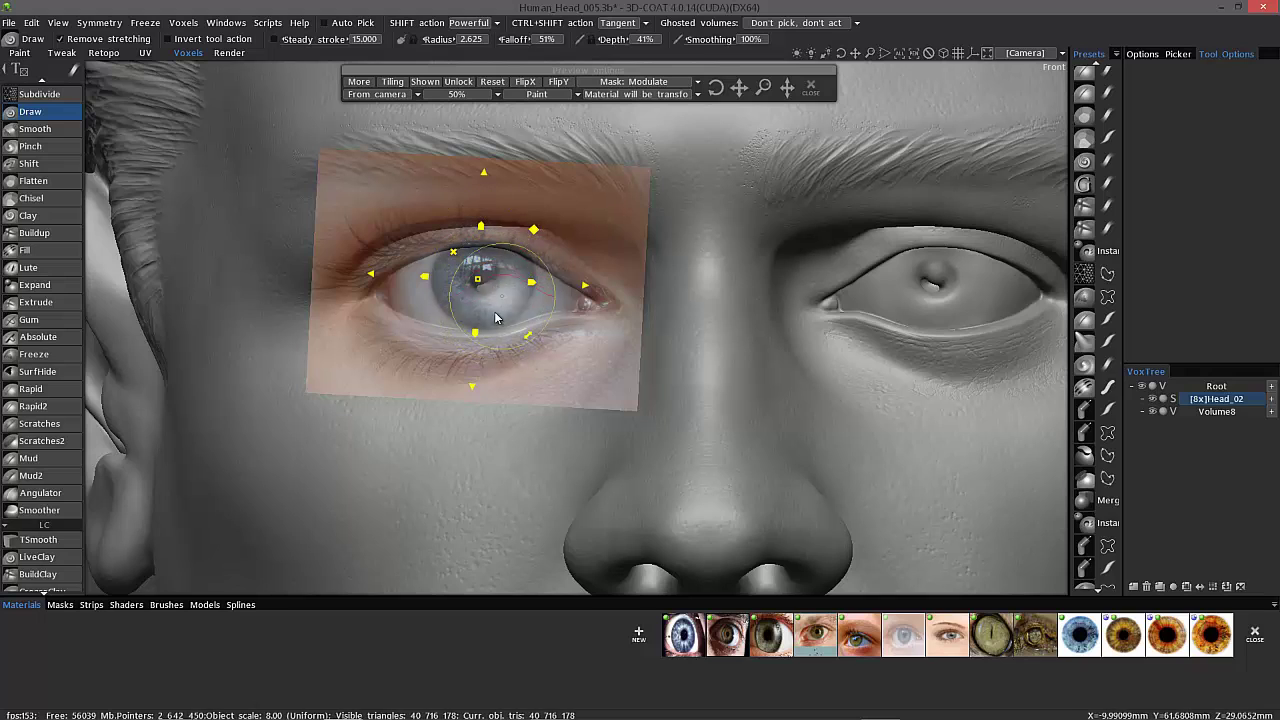
pyautogui.moveTo(481, 232); pyautogui.dragTo(483, 232)
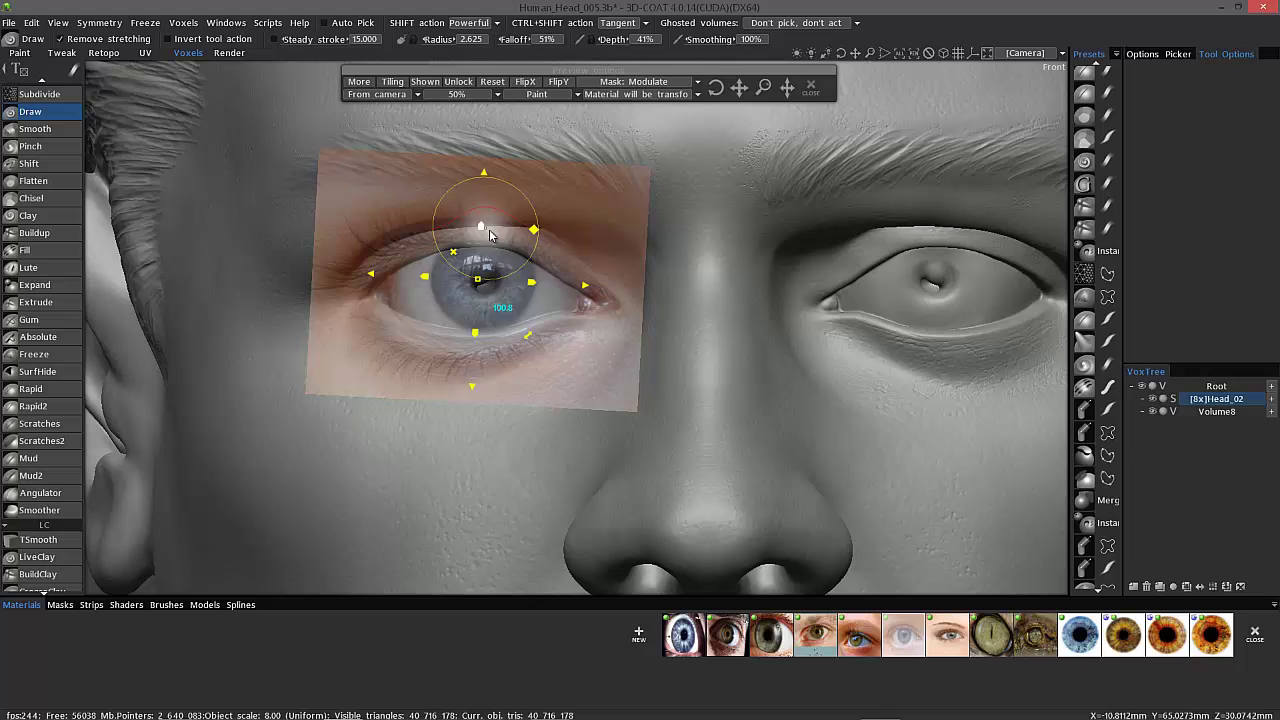
pyautogui.moveTo(530, 333); pyautogui.dragTo(530, 343)
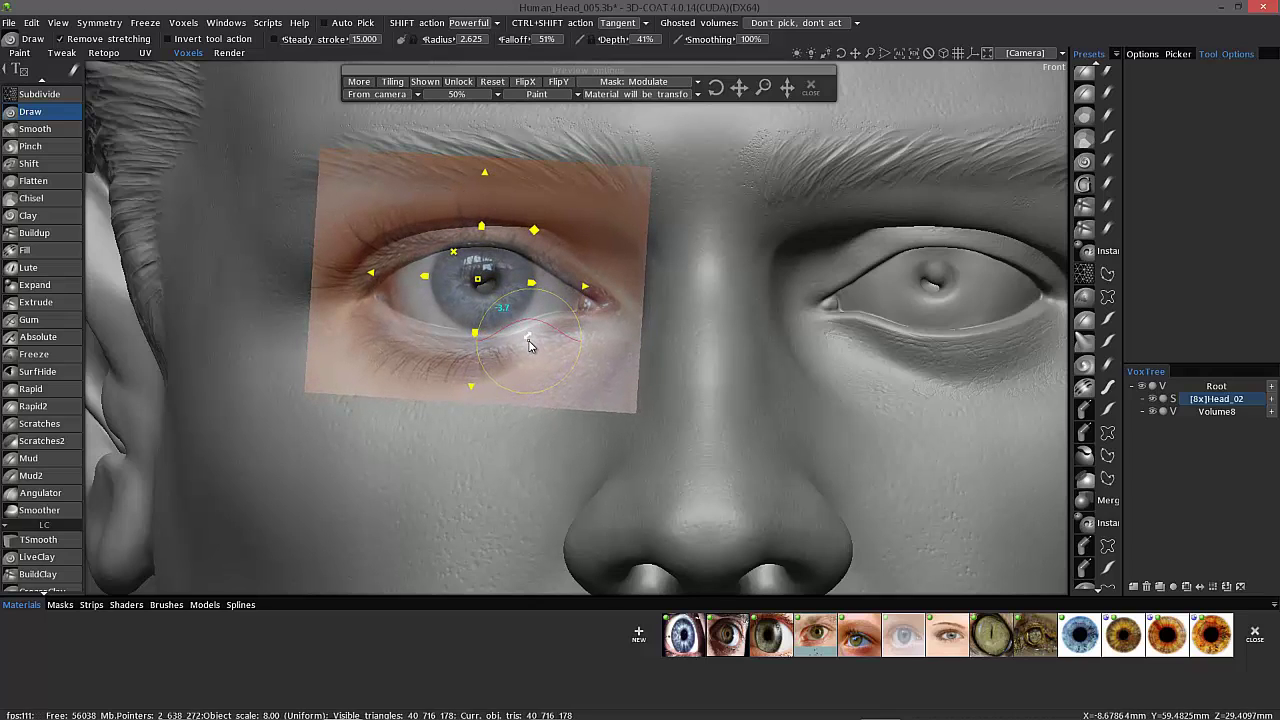
pyautogui.moveTo(529, 345); pyautogui.dragTo(529, 347)
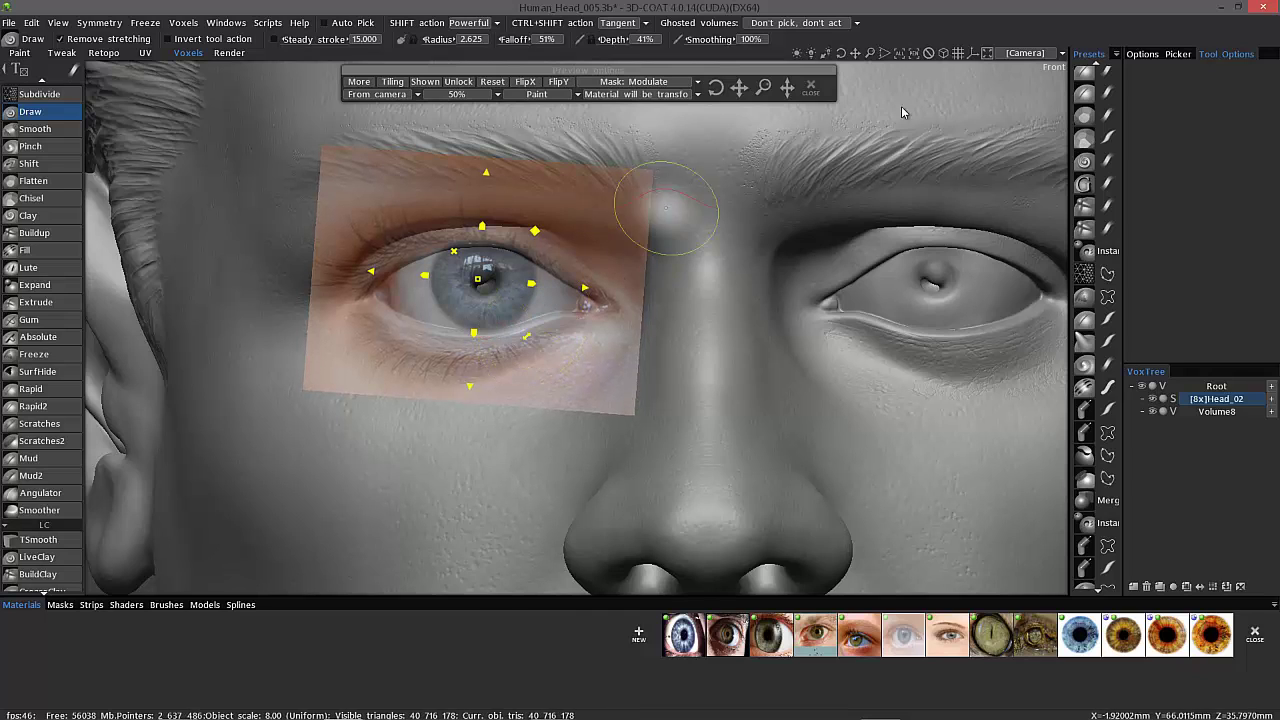
# Save the close-up front view with the aligned eye photo as a camera shortcut.
pyautogui.click(1025, 52)
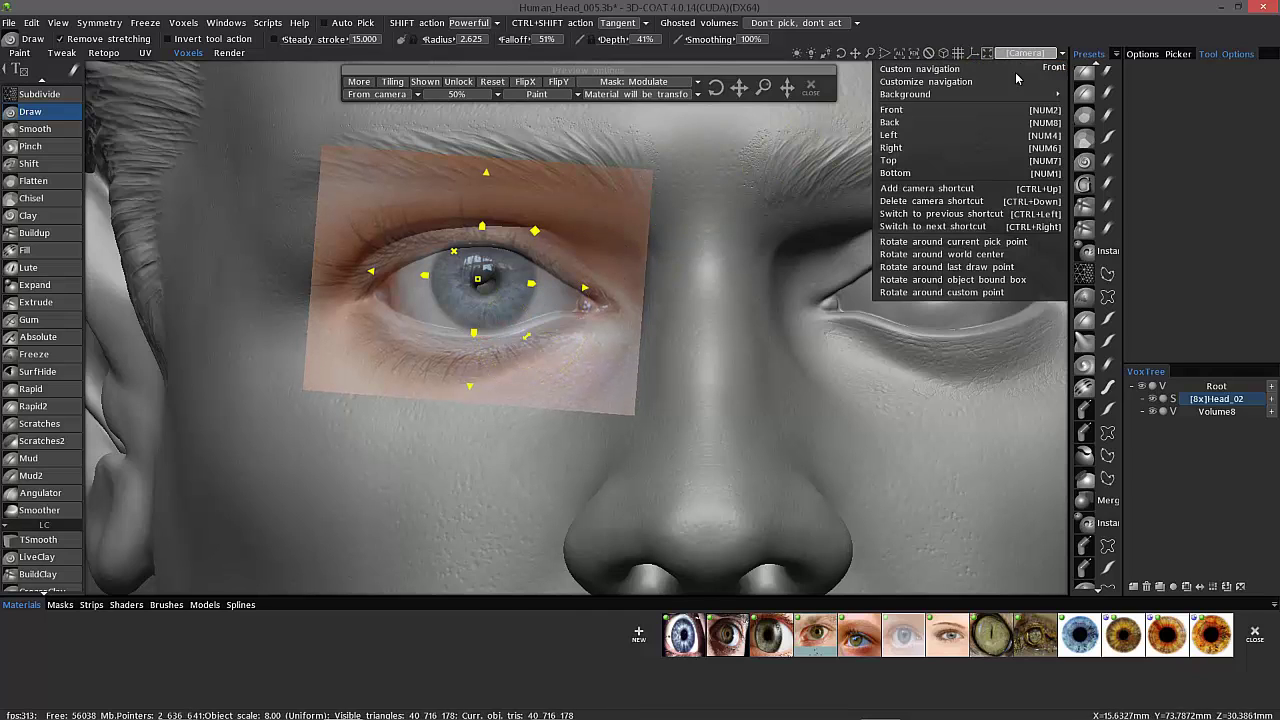
pyautogui.click(918, 189)
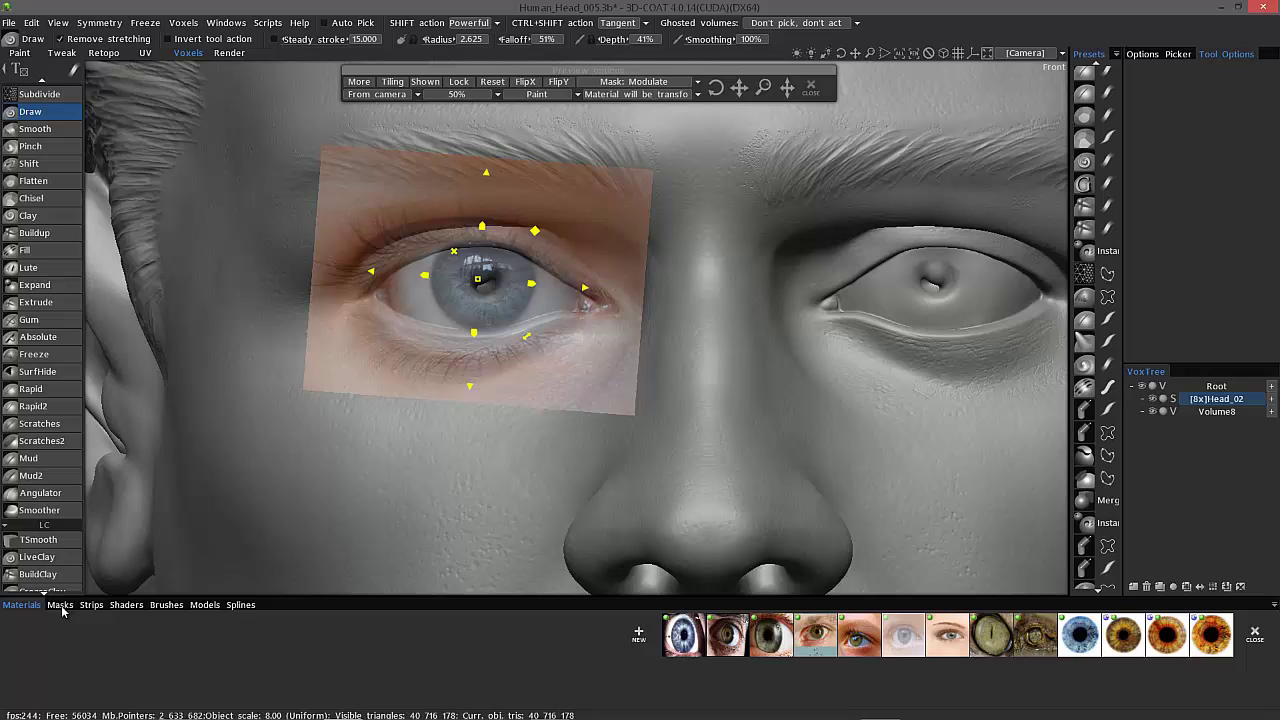
# Remove the eye photo material and load the plain grey mask from the second row of masks.
pyautogui.click(1255, 635)
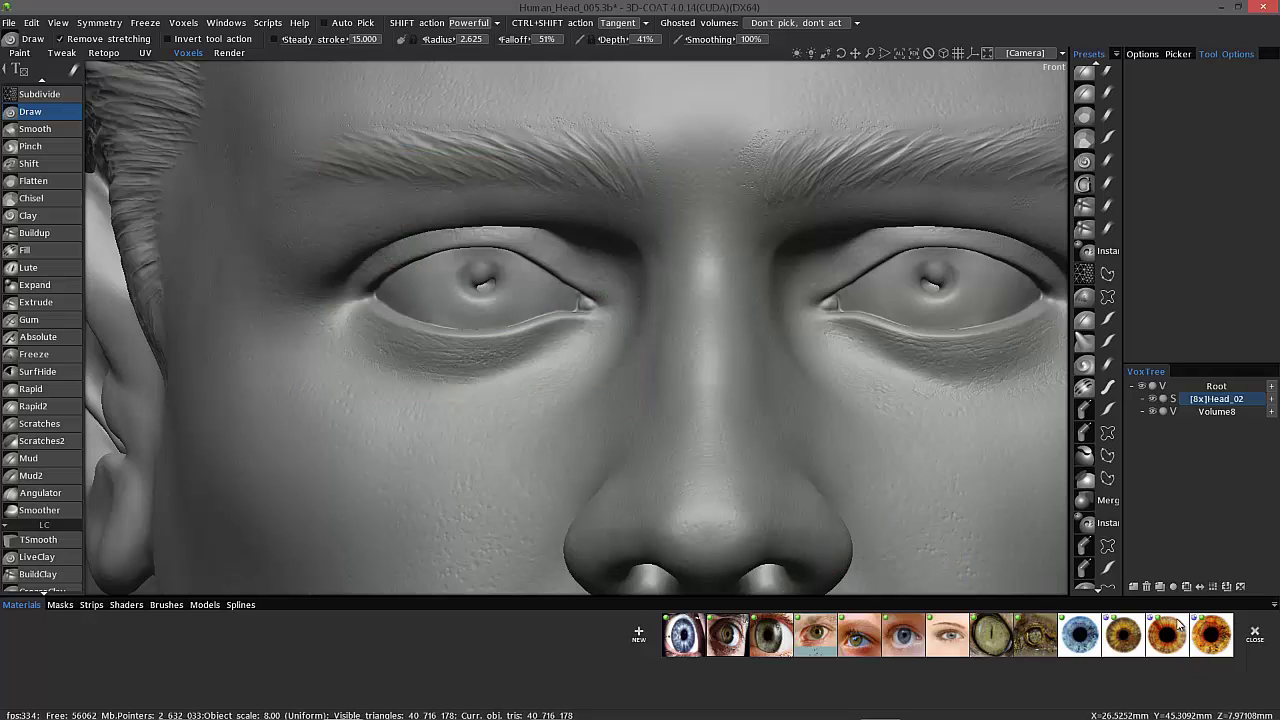
pyautogui.click(61, 604)
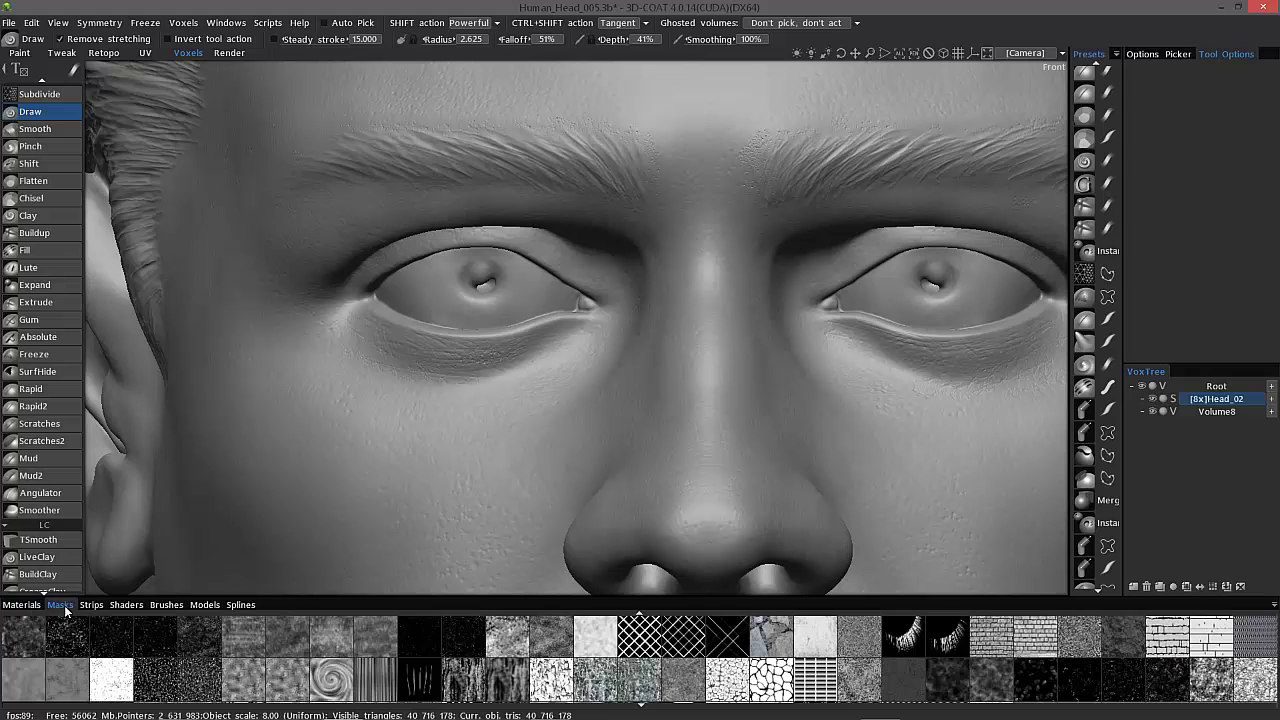
pyautogui.click(67, 680)
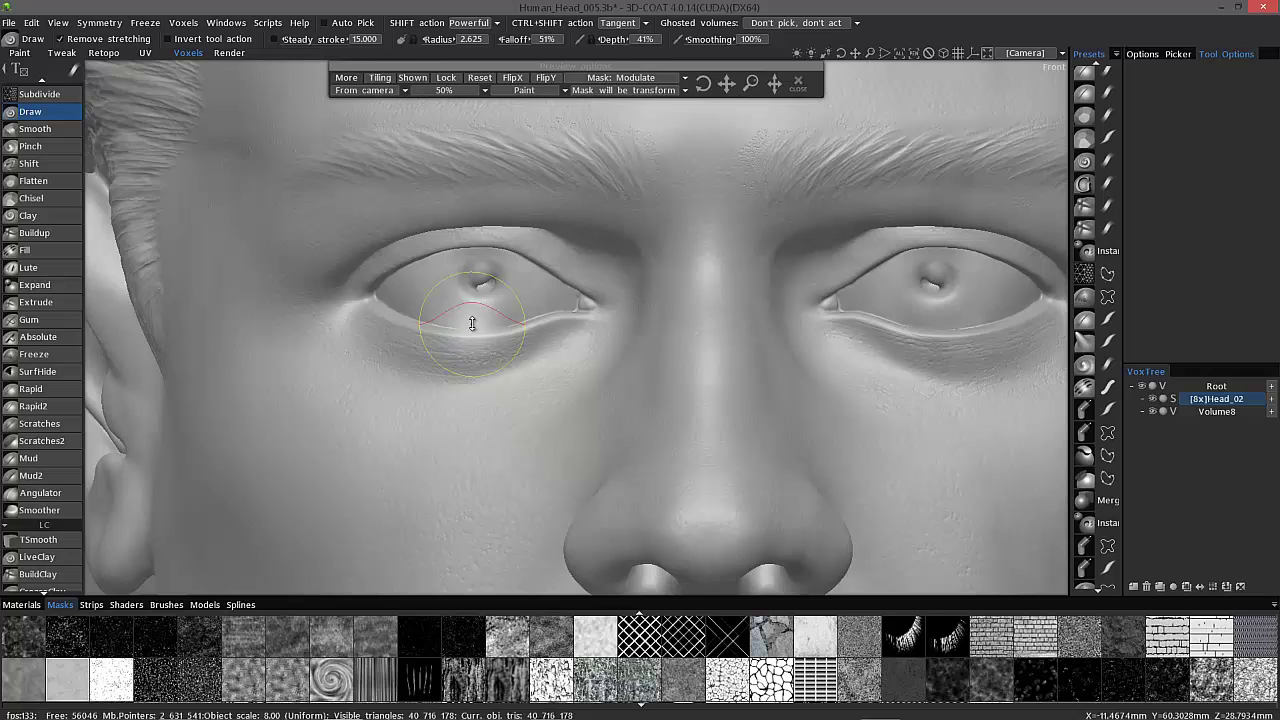
# Switch to the left view with the whole head in frame and reset the grey mask's transform.
pyautogui.press('4')
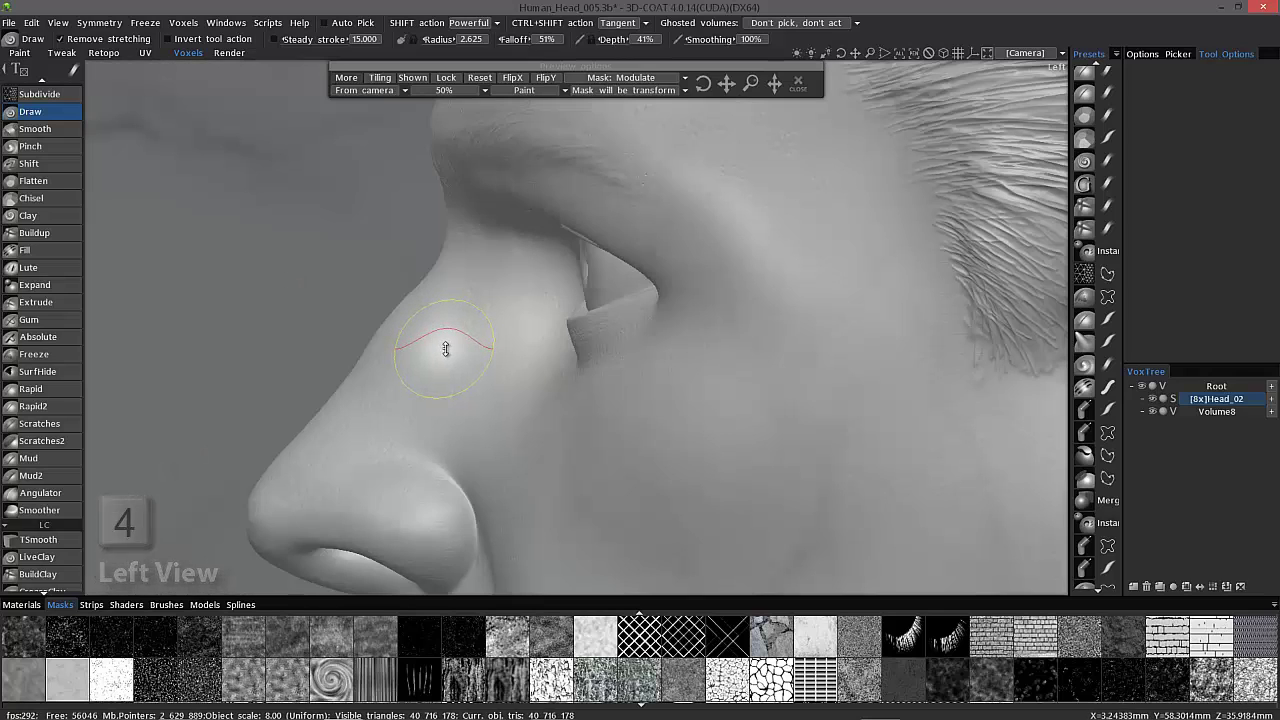
pyautogui.scroll(-10, 459, 347)
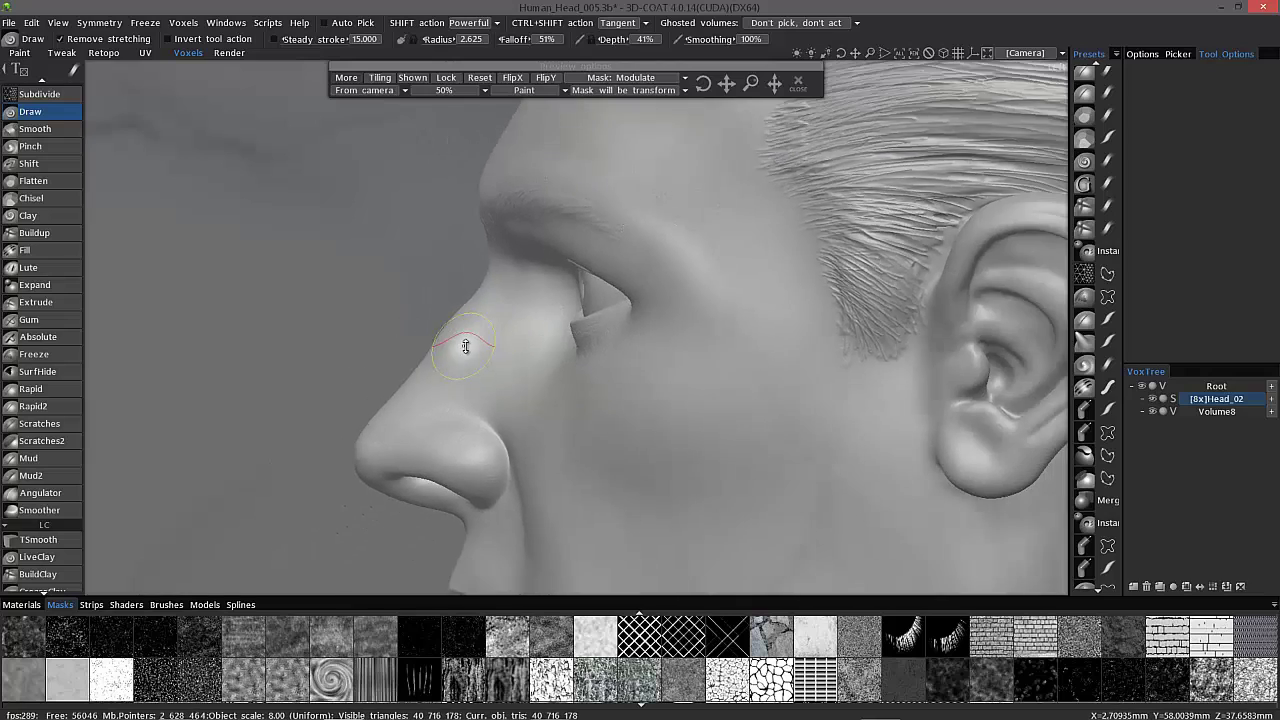
pyautogui.scroll(8, 480, 355)
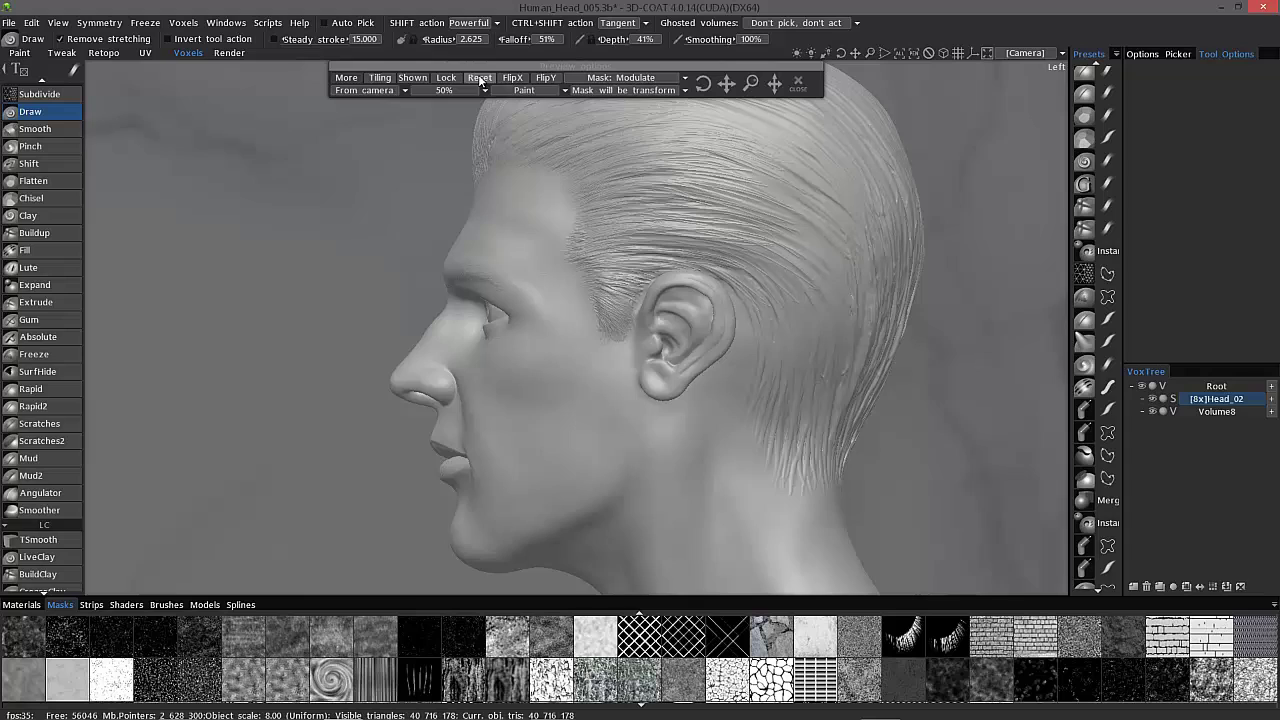
pyautogui.click(480, 78)
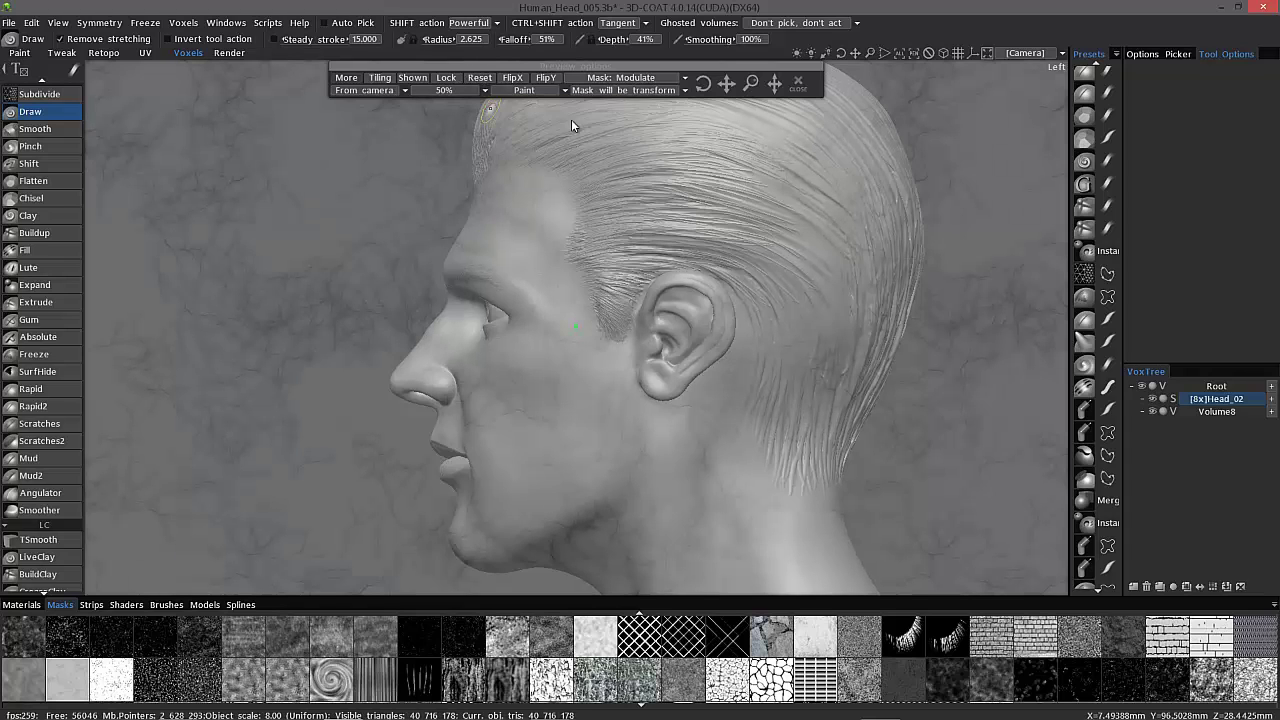
# Shift the mask over the side of the head, centre its gizmo between eye and ear, and rotate it slightly clockwise.
pyautogui.moveTo(728, 83)
pyautogui.mouseDown()
pyautogui.moveTo(737, 114)
pyautogui.moveTo(829, 149)
pyautogui.moveTo(745, 96)
pyautogui.mouseUp()
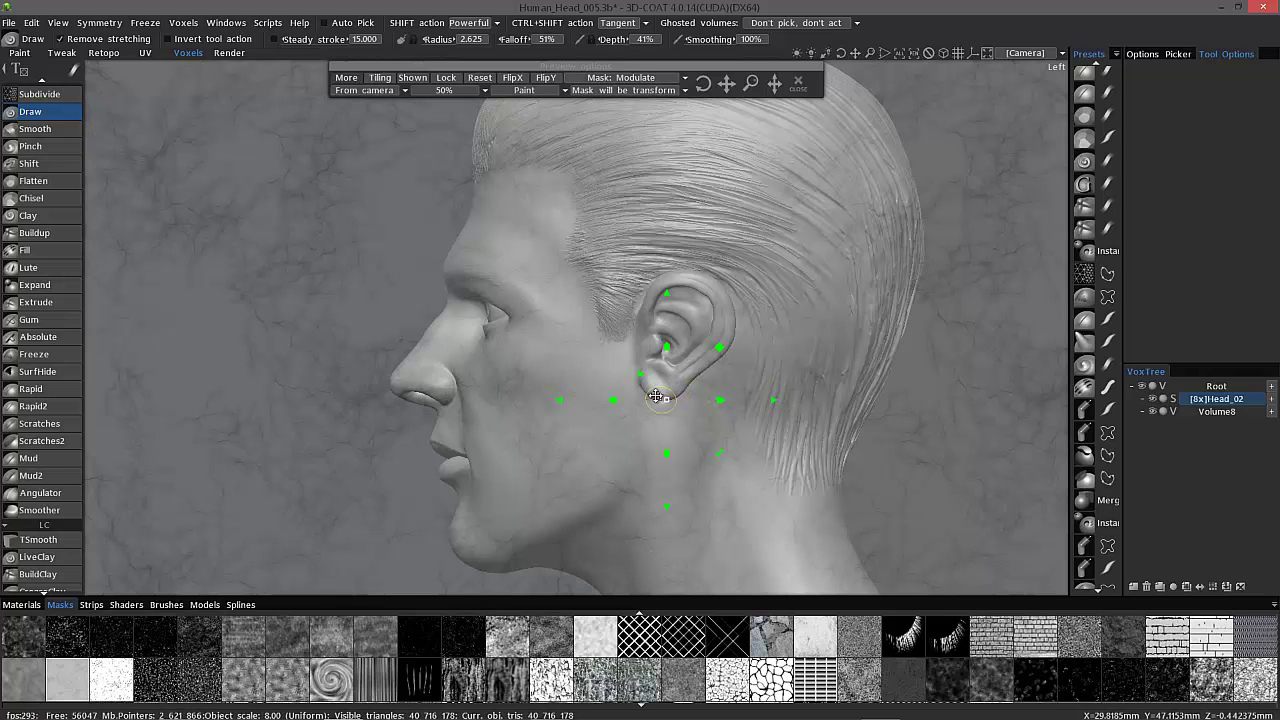
pyautogui.moveTo(655, 397); pyautogui.dragTo(562, 317)
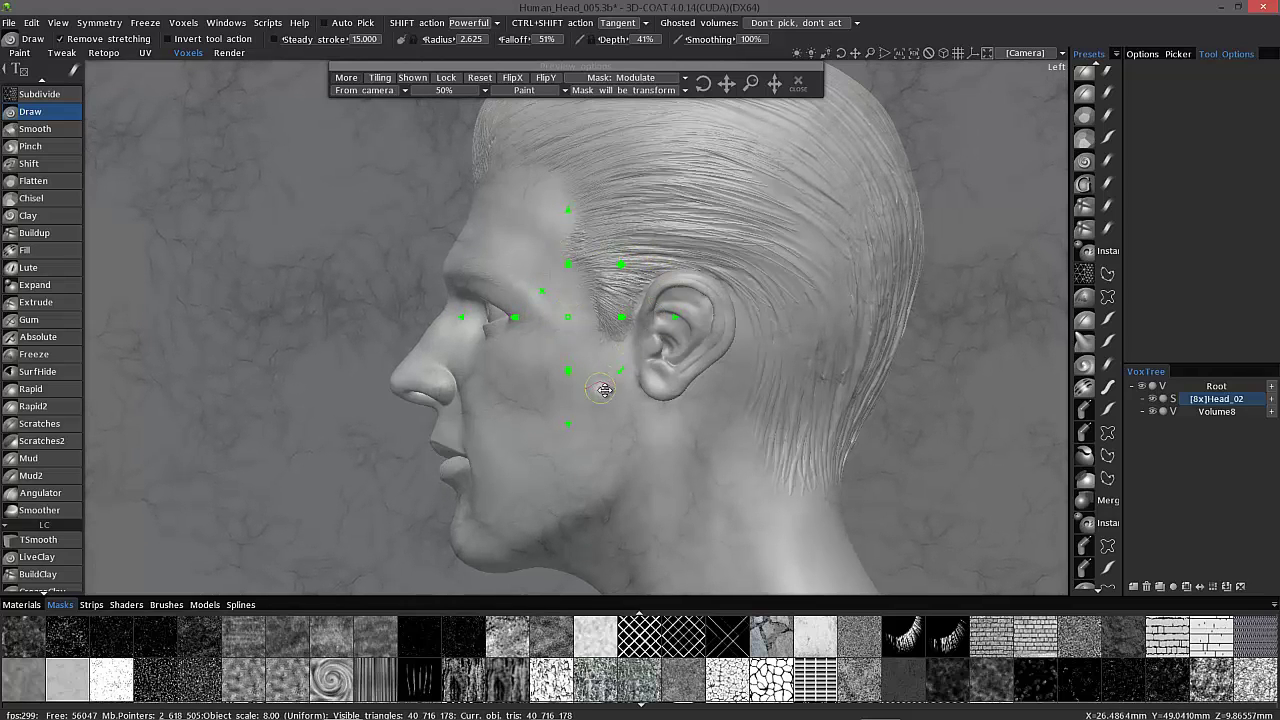
pyautogui.moveTo(616, 376); pyautogui.dragTo(608, 408)
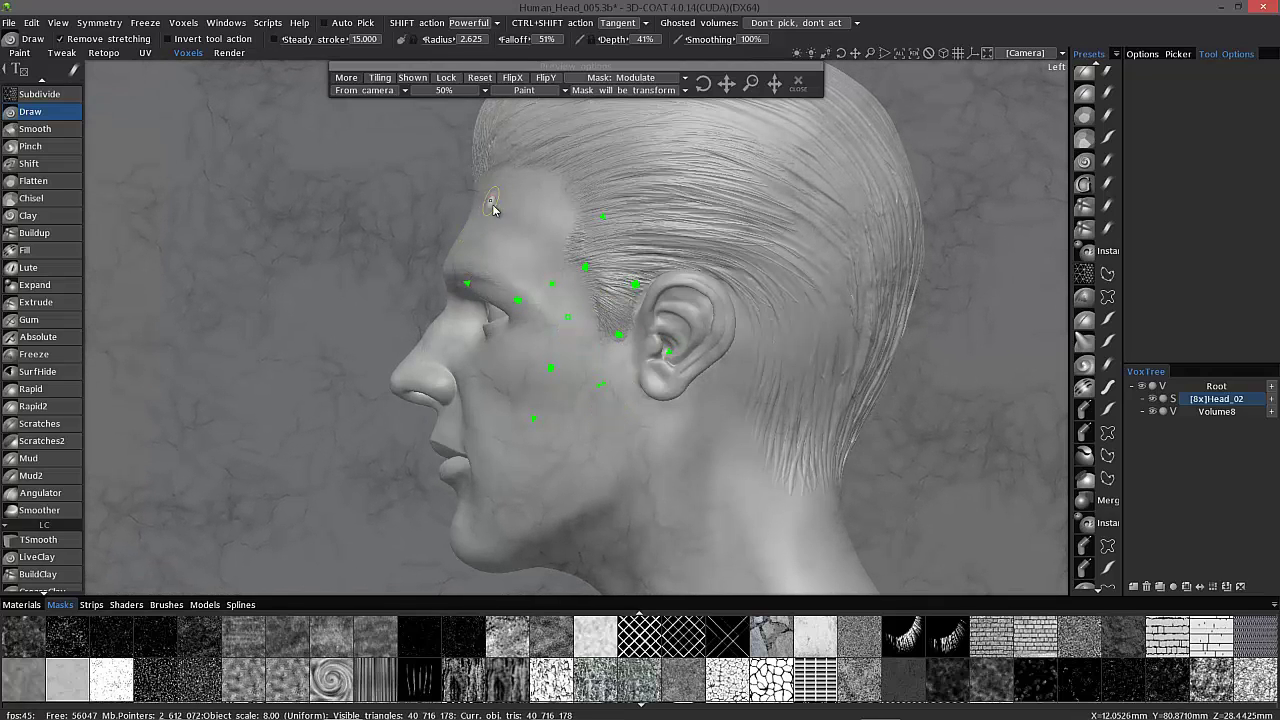
# Save the left view with the rotated mask as a camera shortcut, and remove the mask from the viewport.
pyautogui.click(1014, 54)
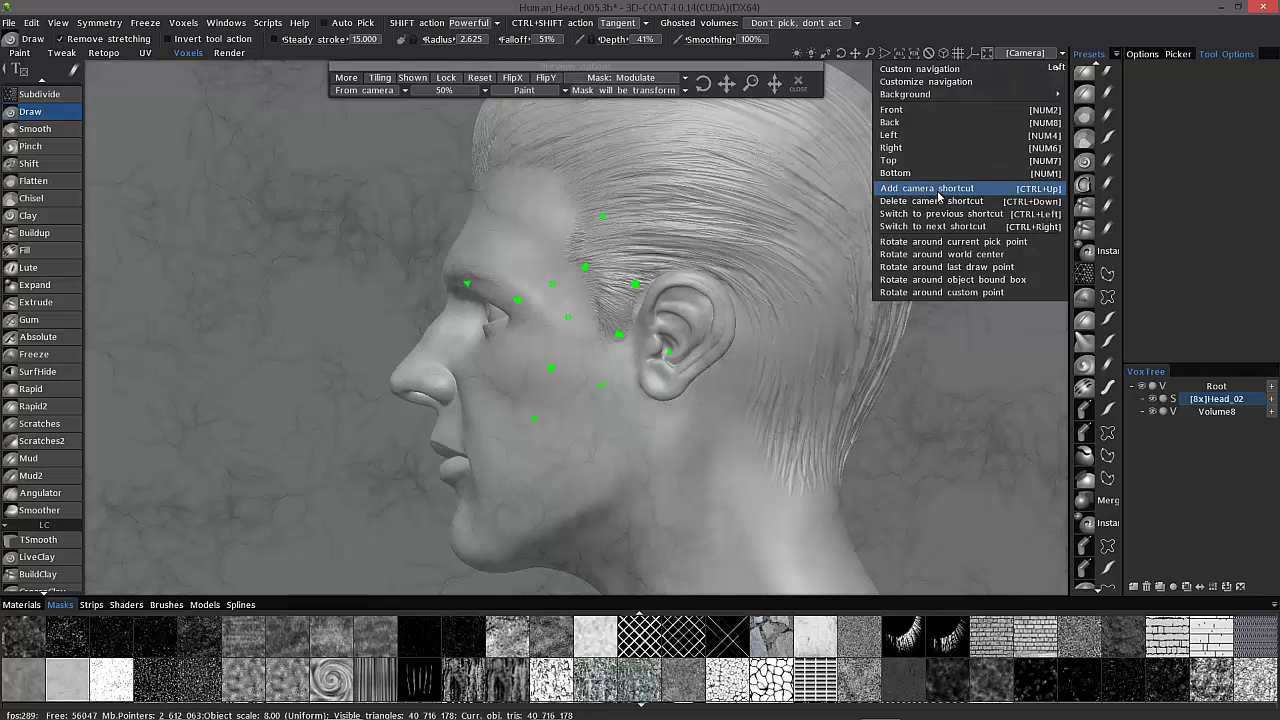
pyautogui.hotkey('ctrl', 'Up')
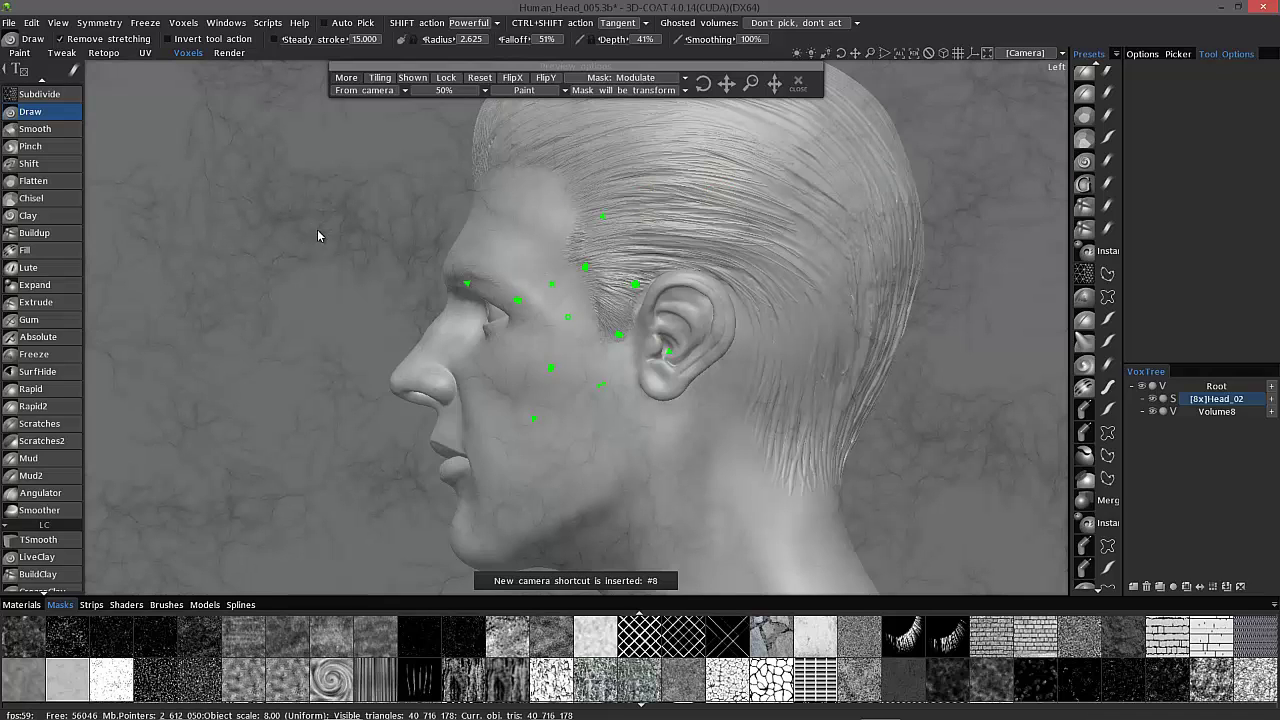
pyautogui.click(798, 86)
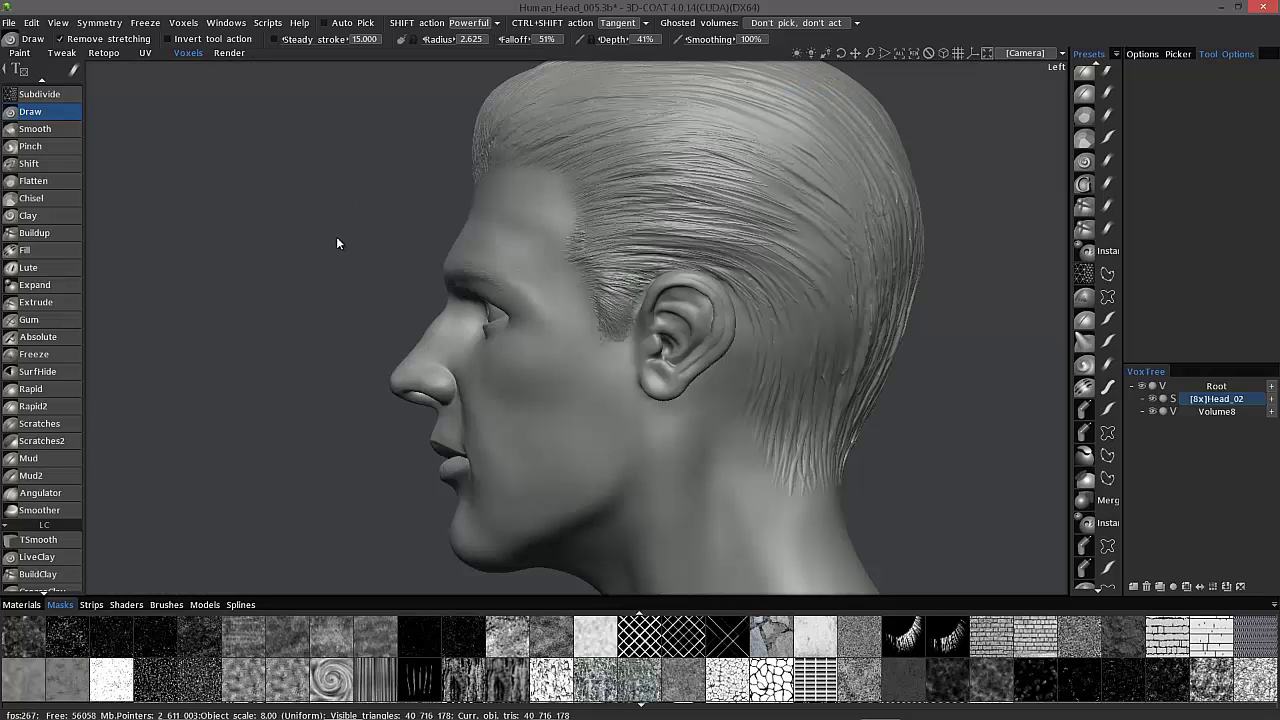
# Recall the previously saved camera shortcut that holds the close-up front view with the aligned eye photo.
pyautogui.click(1022, 53)
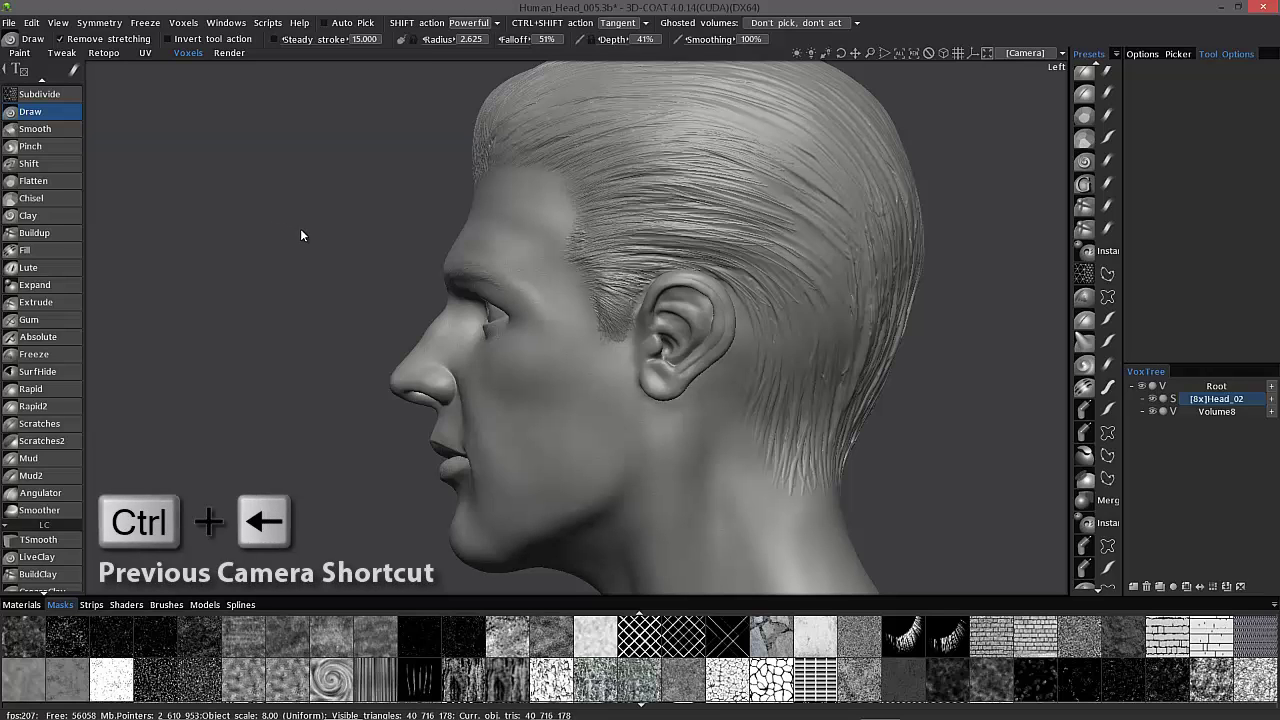
pyautogui.hotkey('ctrl', 'Left')
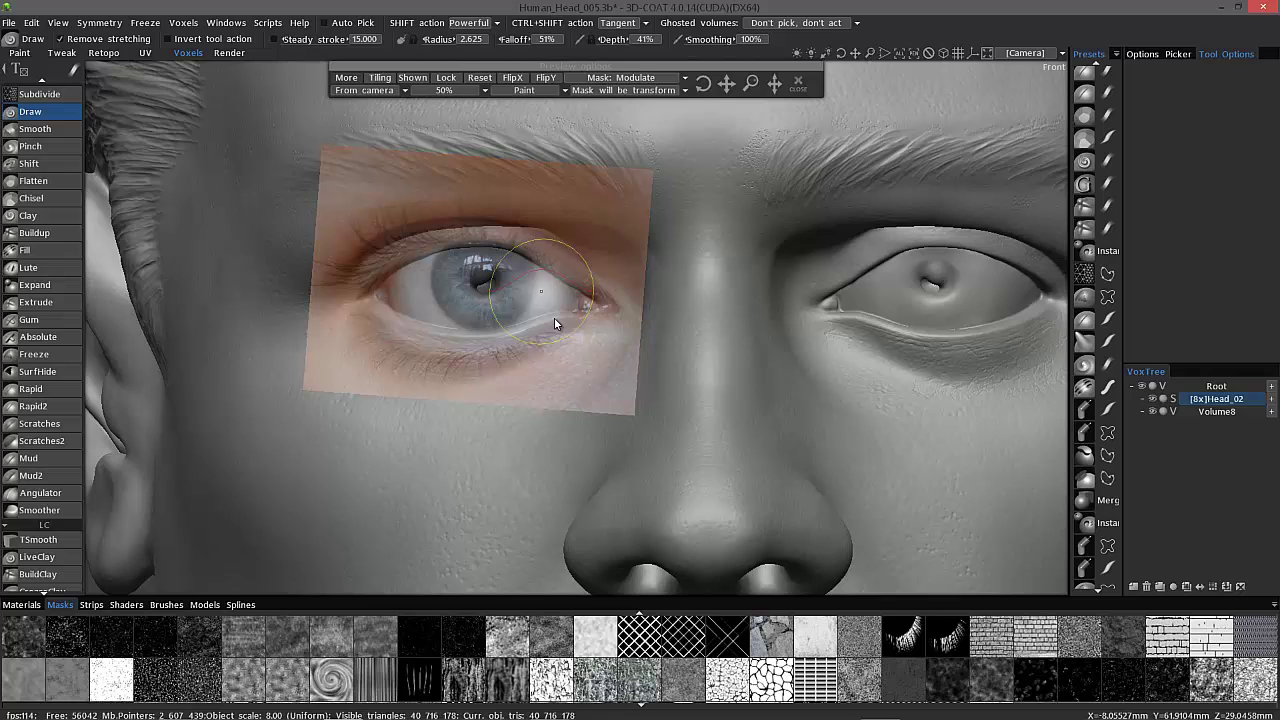
pyautogui.scroll(-1, 546, 347)
pyautogui.scroll(-5, 546, 347)
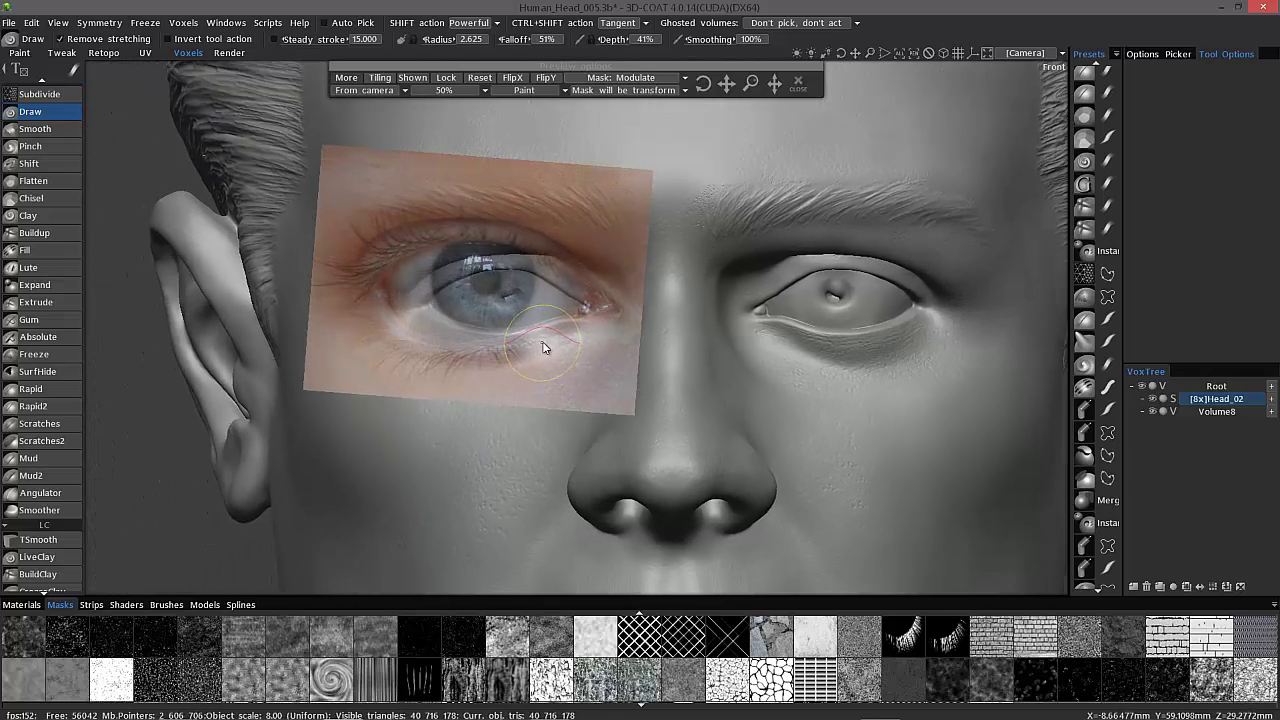
# Remove the recalled eye photo overlay and frame the full face in the front view.
pyautogui.click(802, 80)
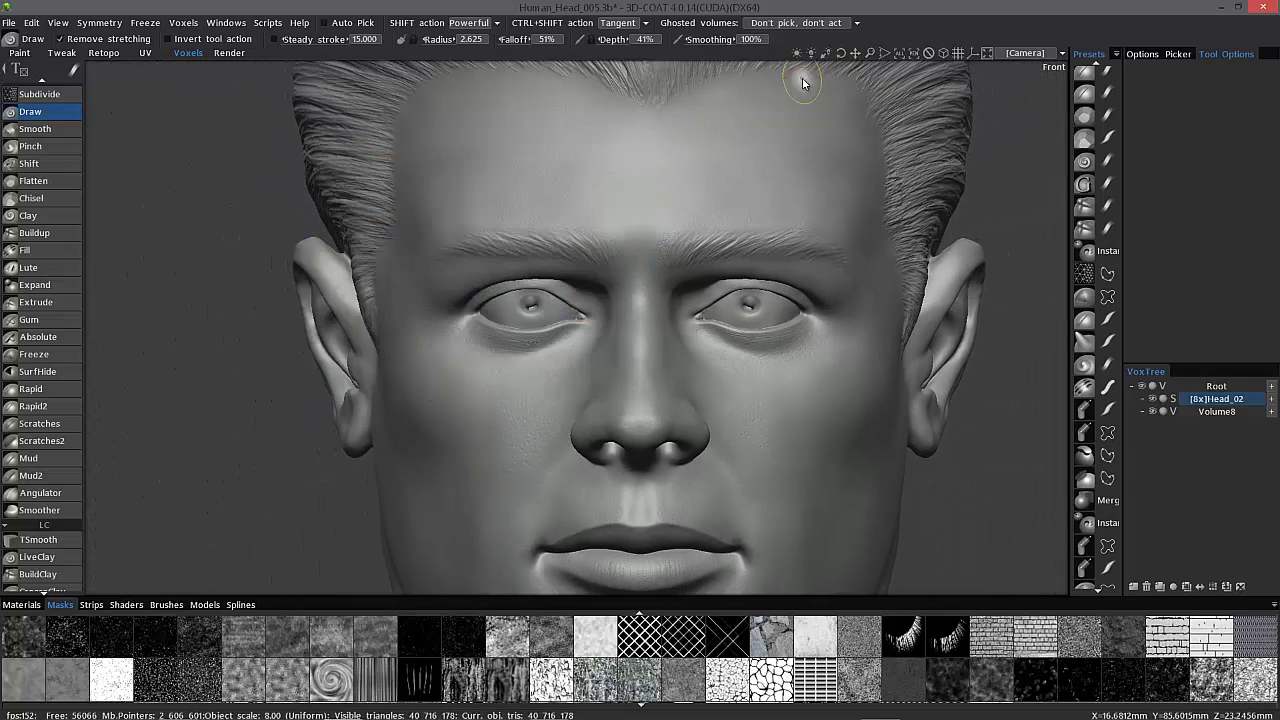
pyautogui.scroll(3, 367, 222)
pyautogui.moveTo(367, 222); pyautogui.dragTo(294, 300, button='right')
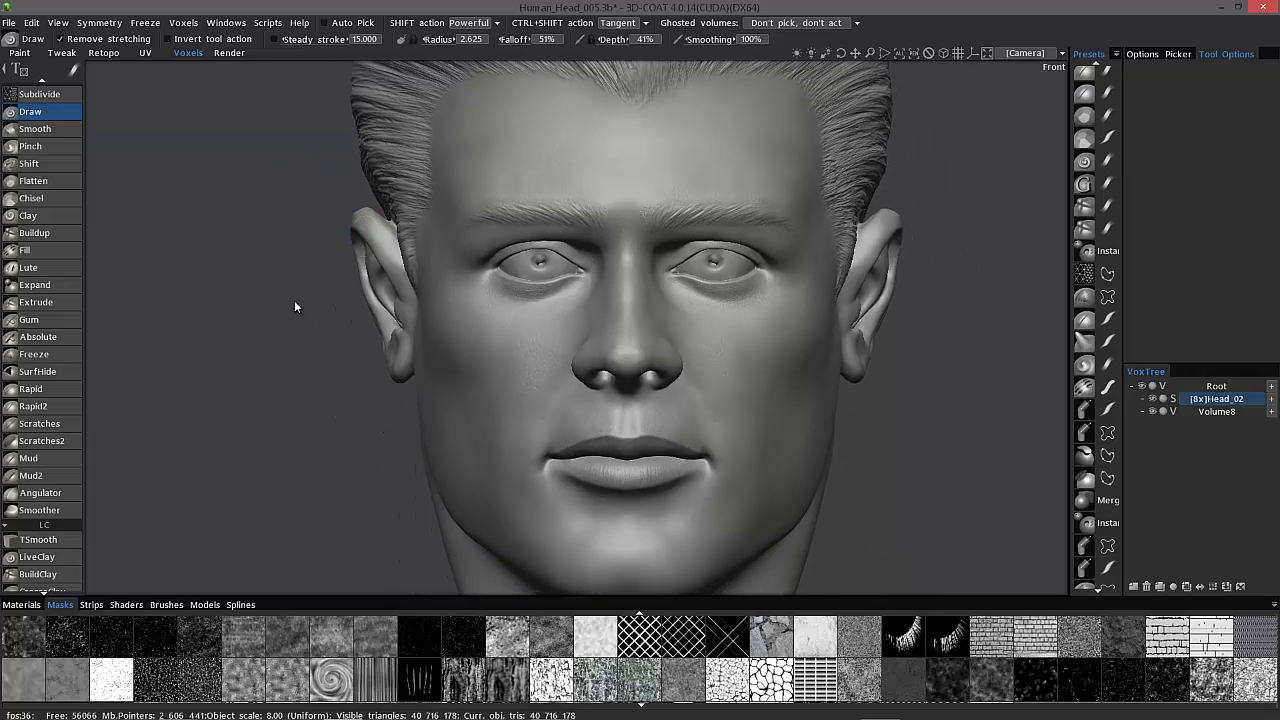